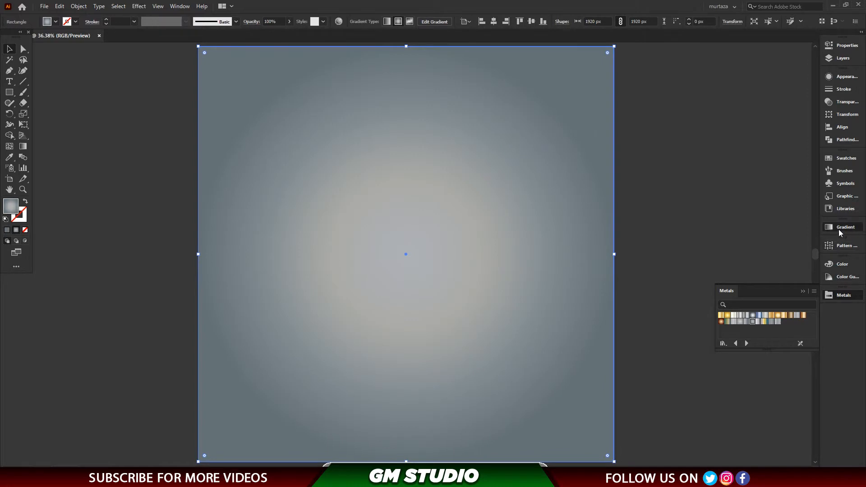
Recolor the two outermost stops of the background rectangle's radial gradient with dark grey swatches.
double_click(798, 310)
drag(799, 310, 801, 333)
double_click(802, 310)
click(718, 356)
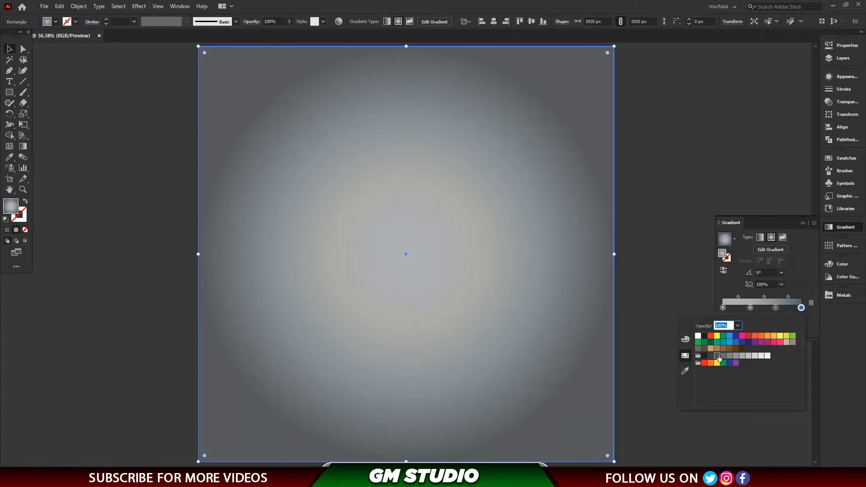
double_click(776, 307)
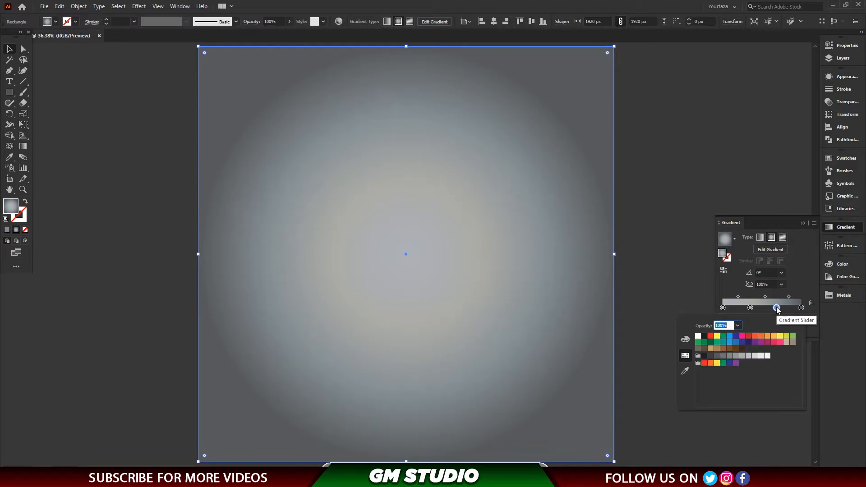
click(724, 356)
Recolor the innermost stop of the background's radial gradient with a light-to-mid grey swatch and deselect the rectangle.
click(723, 308)
double_click(723, 308)
click(754, 356)
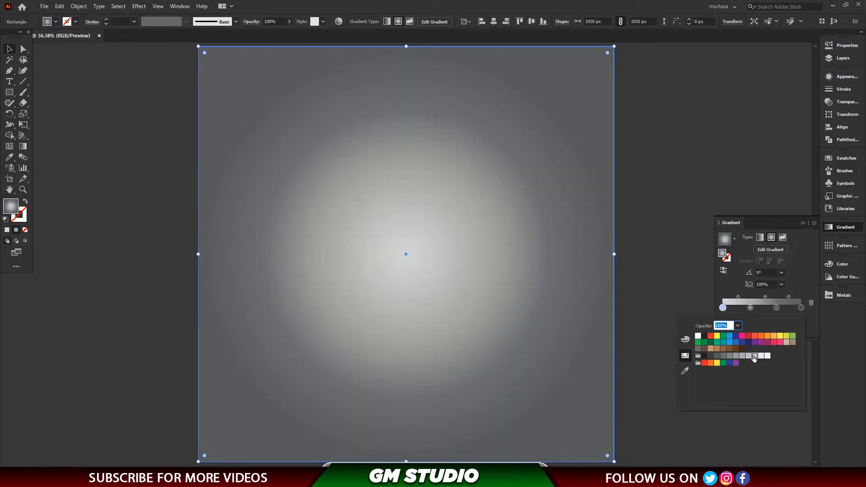
click(749, 356)
click(742, 357)
click(659, 210)
click(659, 209)
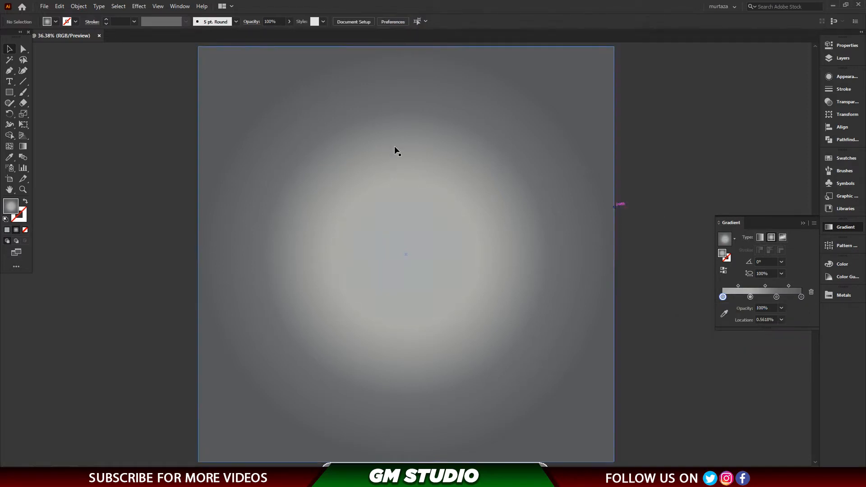
Select the gradient background rectangle and lock it.
click(225, 86)
click(78, 7)
mouse_move(91, 69)
click(220, 70)
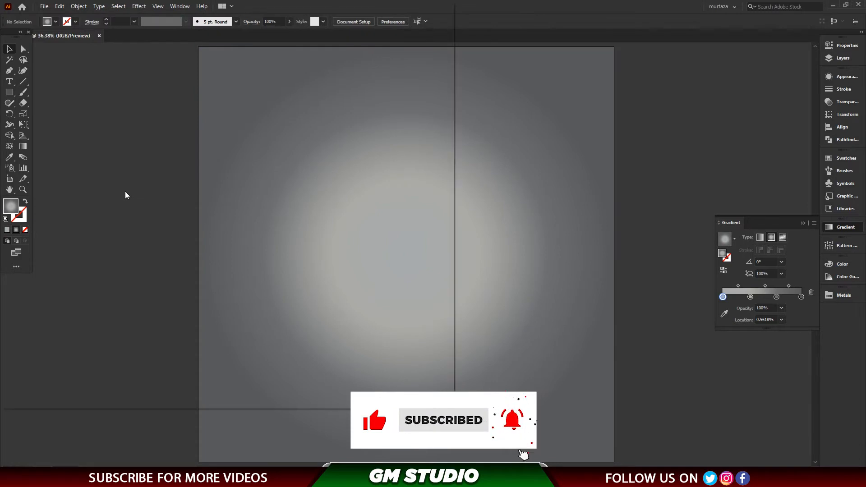
Place the SHOES.gif.png image, size it to fill most of the artboard's width, and position it near the centre.
key(ctrl+shift+p)
double_click(172, 134)
drag(303, 166, 558, 388)
drag(511, 303, 458, 265)
drag(506, 346, 545, 380)
click(664, 373)
drag(424, 279, 424, 268)
click(596, 229)
click(456, 271)
click(595, 234)
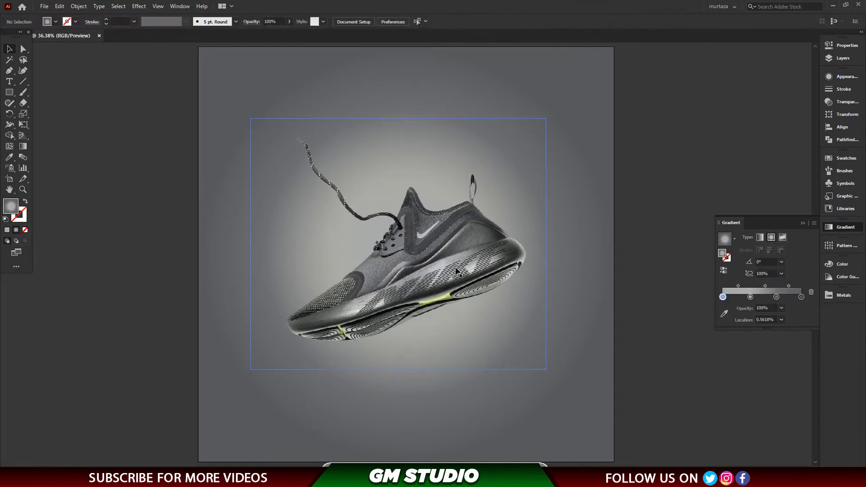
Draw a thin ellipse about 1039 by 69 px and rotate it to lie along the underside of the shoe's sole.
click(9, 93)
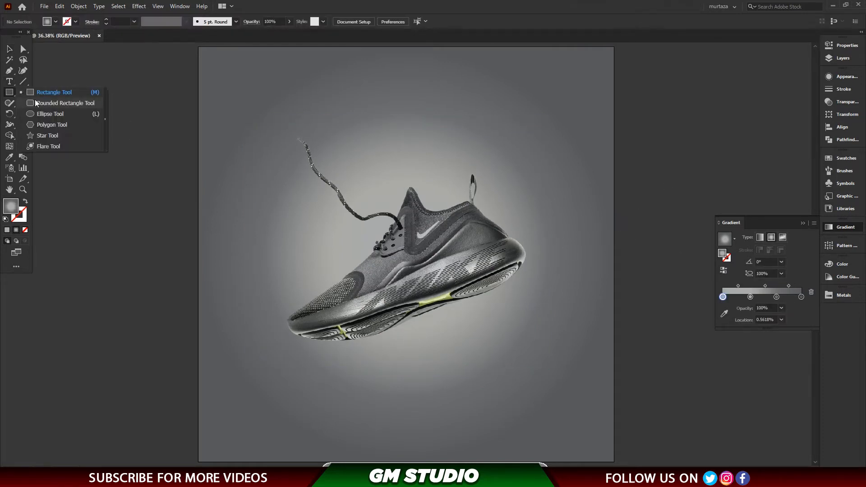
click(39, 113)
drag(310, 345, 564, 297)
key(v)
drag(520, 321, 500, 298)
drag(548, 274, 526, 283)
Fill the ellipse under the shoe with solid grey 686868.
double_click(12, 206)
drag(321, 247, 317, 273)
click(533, 186)
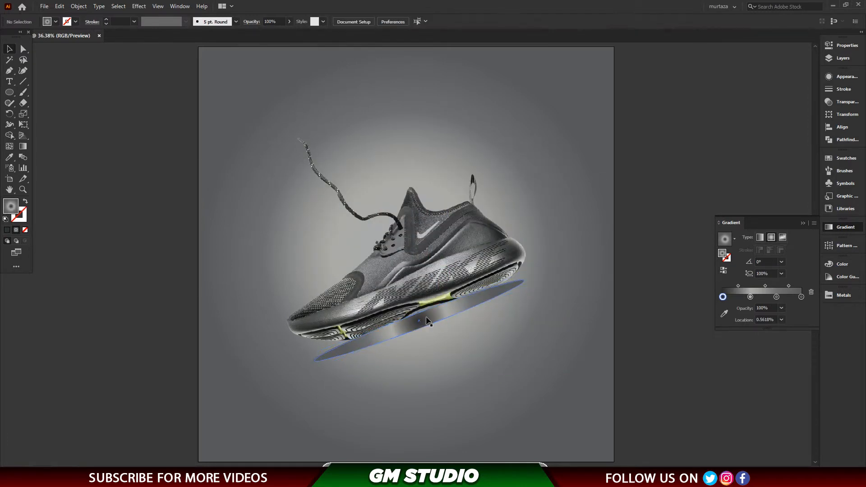
click(98, 117)
click(406, 326)
click(118, 8)
double_click(11, 208)
drag(341, 215, 308, 249)
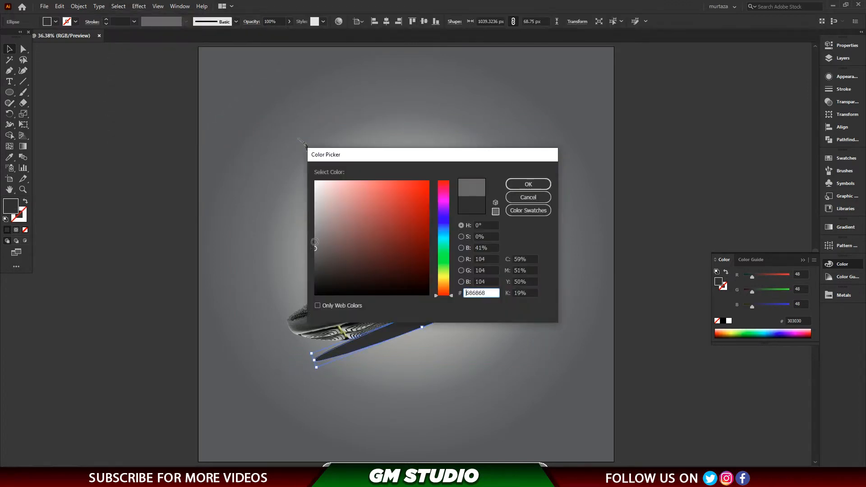
click(528, 184)
Apply a Gaussian Blur with a radius of about 74 pixels to the ellipse to form a soft shadow.
click(139, 6)
click(253, 157)
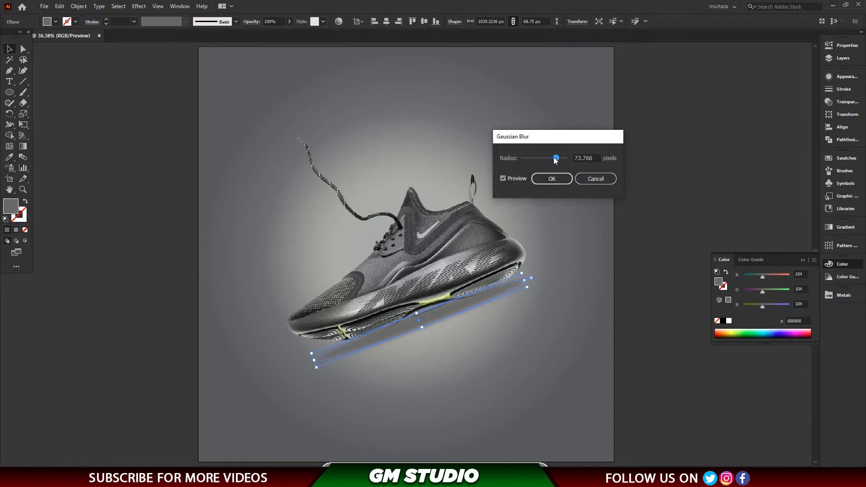
click(552, 180)
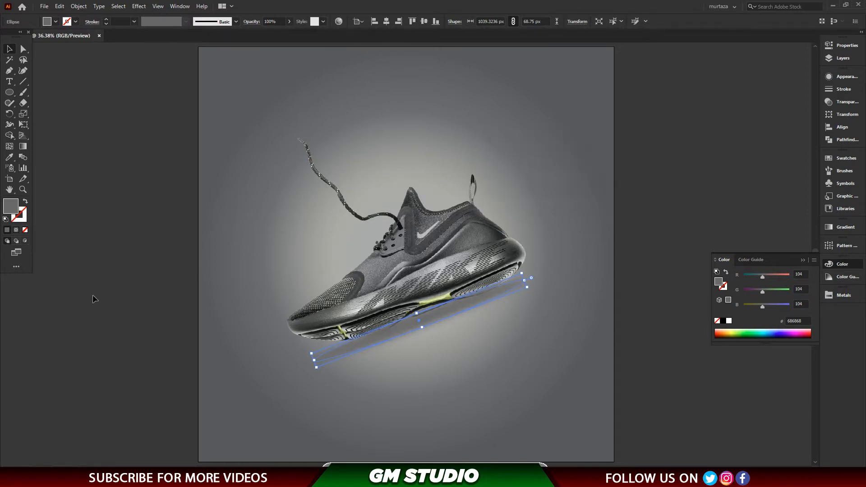
click(430, 290)
click(672, 372)
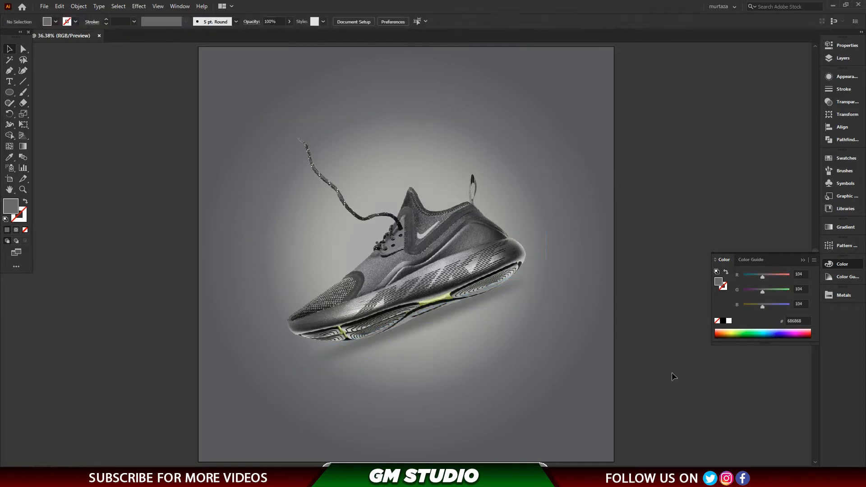
Send the shoe image one level backward and set the blurred shadow ellipse's fill to 424242.
click(426, 324)
drag(433, 291, 444, 318)
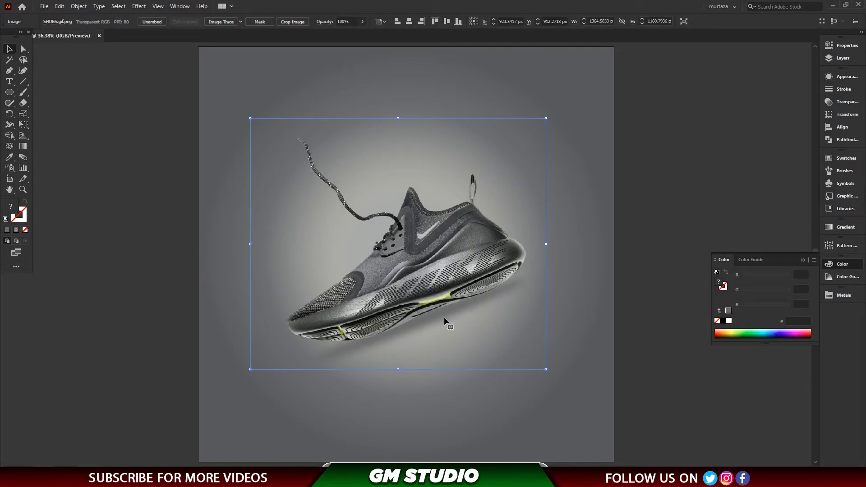
key(ctrl+[)
click(465, 300)
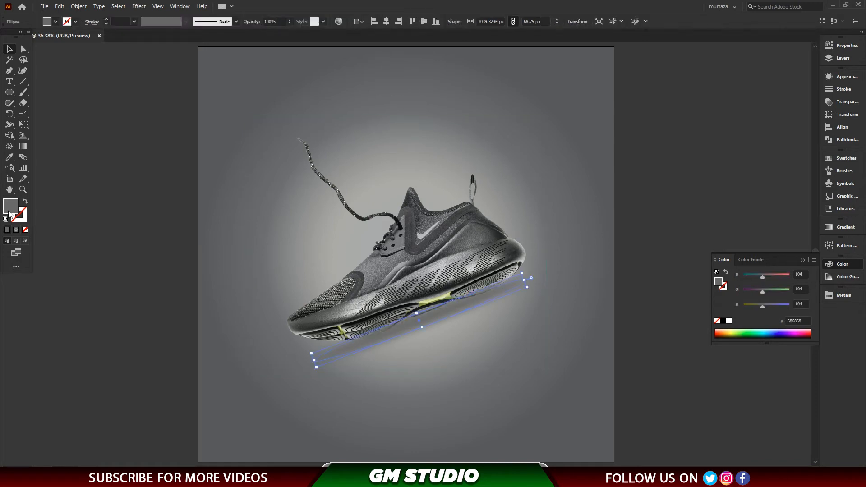
double_click(9, 210)
drag(332, 259, 309, 266)
click(519, 182)
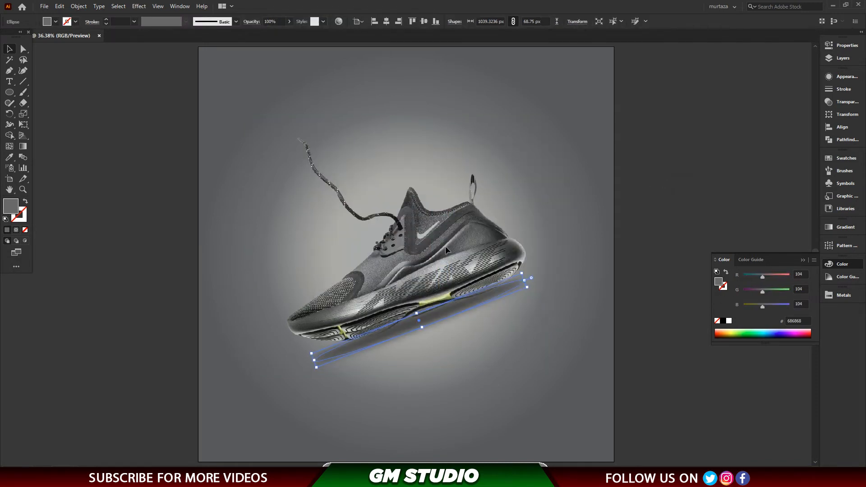
click(424, 249)
click(657, 231)
key(ctrl+minus)
key(ctrl+minus)
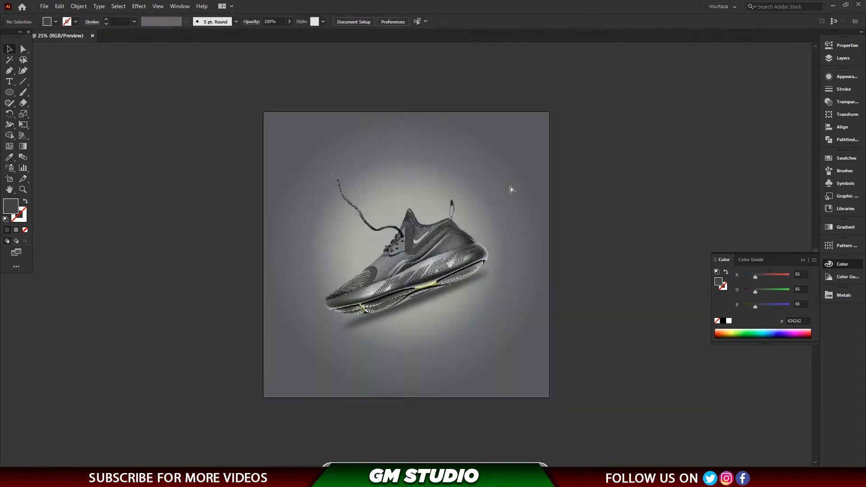
drag(654, 116, 295, 351)
click(564, 233)
click(483, 234)
click(555, 231)
key(ctrl+0)
Add the widely spaced heading "SPORTS CAUSAL SHOES" in Aargau Medium, about 68.5 pt, along the artboard's upper edge.
key(t)
click(315, 104)
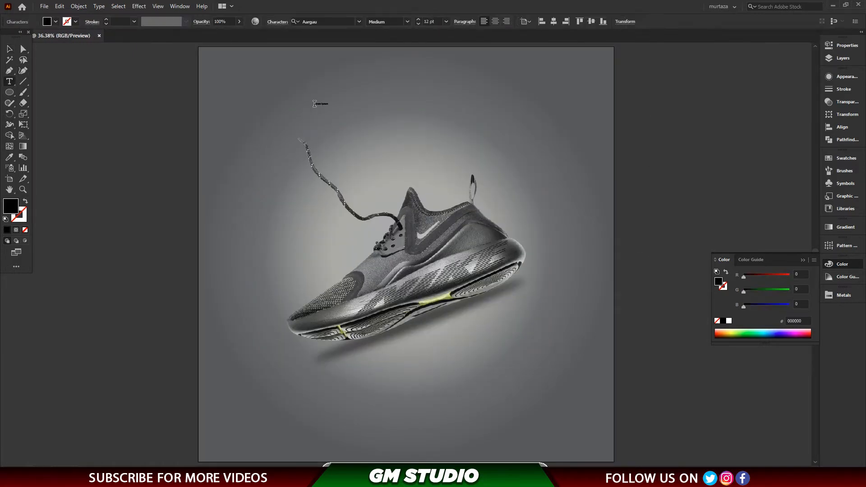
key(Escape)
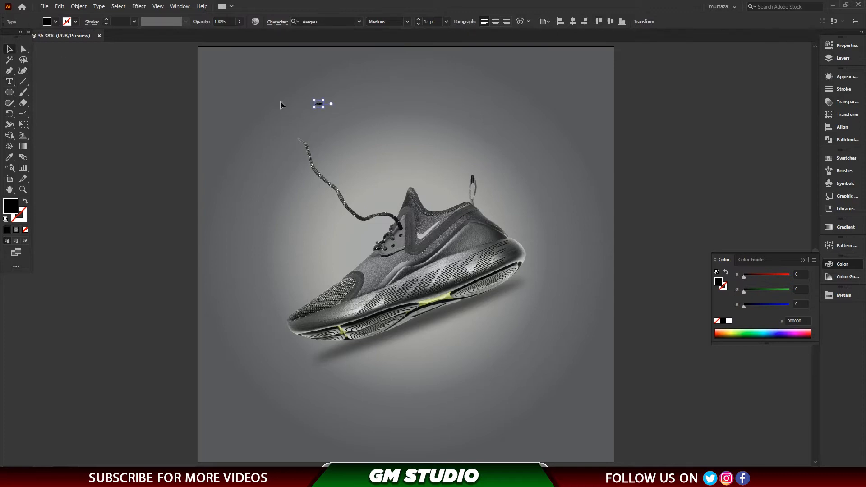
drag(323, 109, 319, 58)
click(128, 128)
double_click(319, 56)
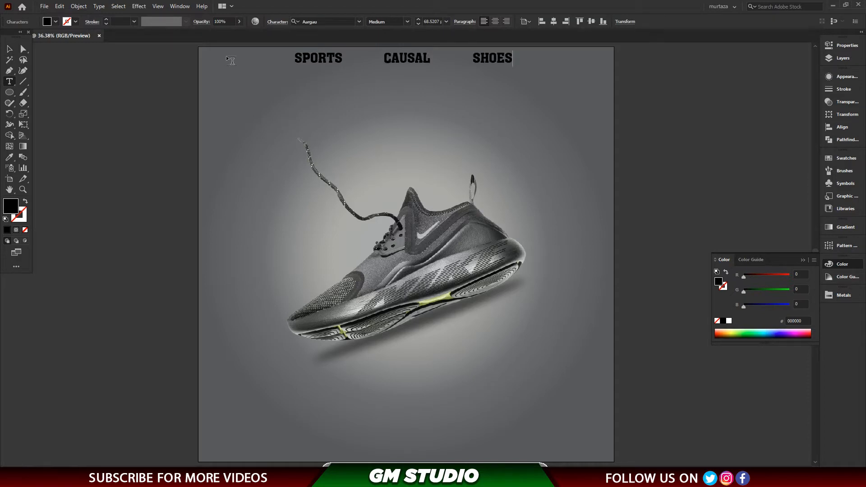
Centre the "SPORTS CAUSAL SHOES" heading horizontally on the artboard and fill it with near-white F9F9F9.
click(9, 50)
click(573, 22)
click(679, 154)
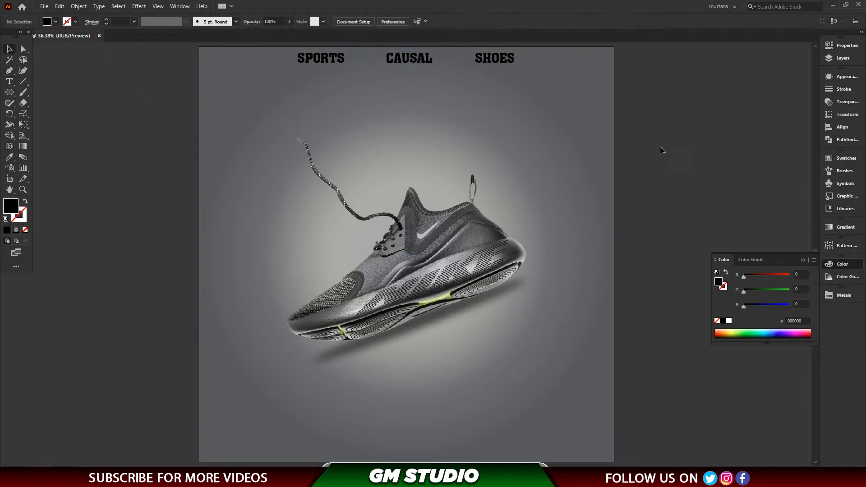
click(495, 56)
double_click(11, 207)
click(315, 182)
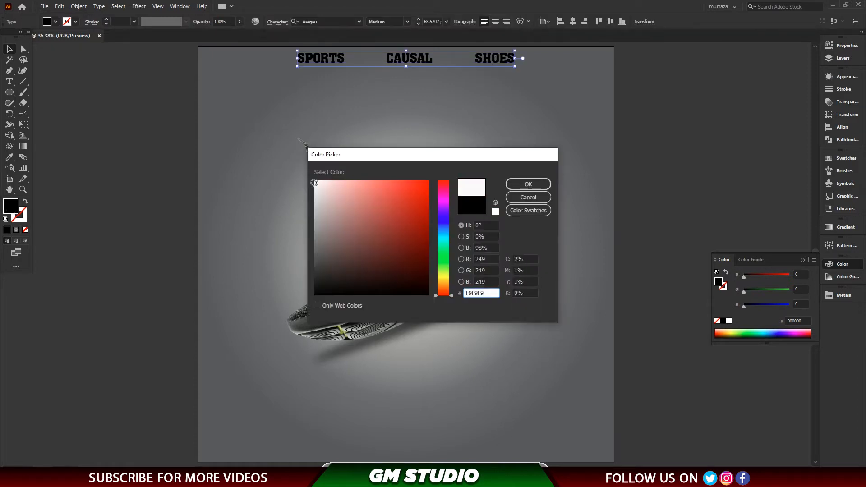
click(528, 184)
click(499, 80)
Add the text "NIKE" beside the artboard, enlarge it to about 350 pt and set its font to Myriad Pro.
click(9, 82)
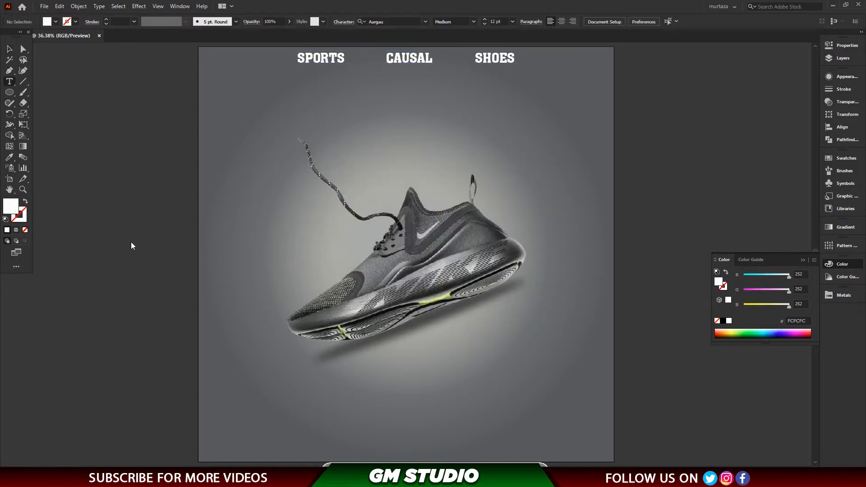
click(10, 49)
drag(139, 246, 281, 322)
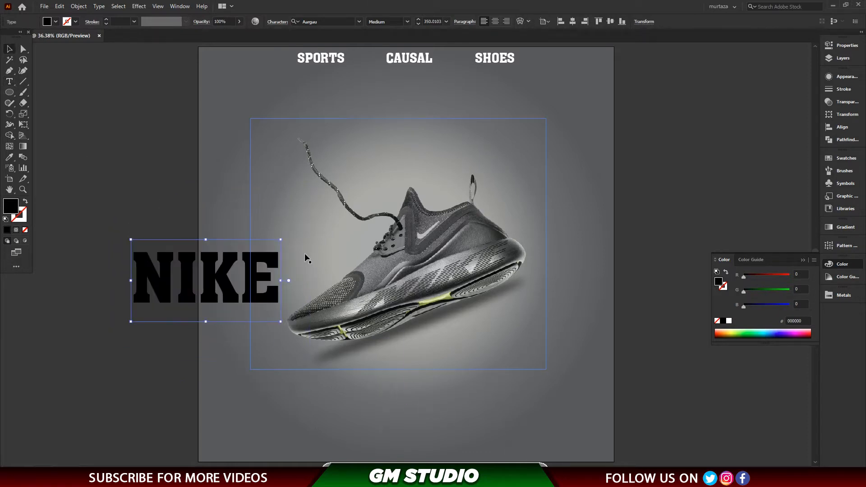
click(359, 22)
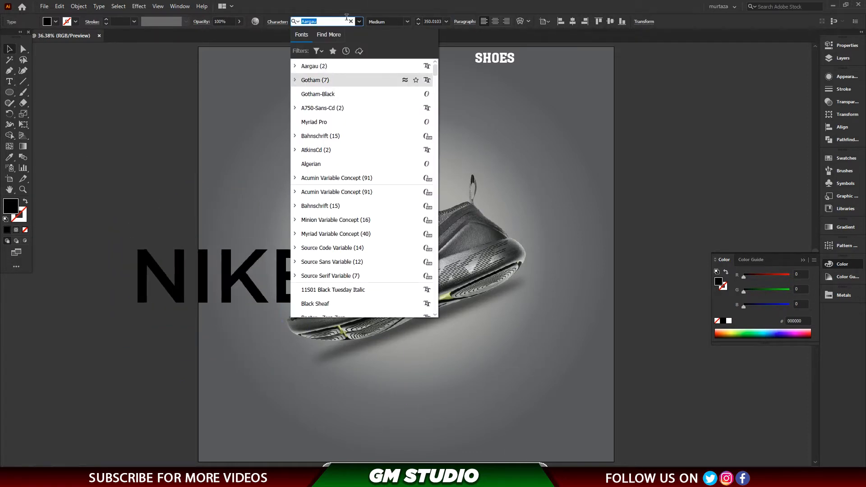
key(Down)
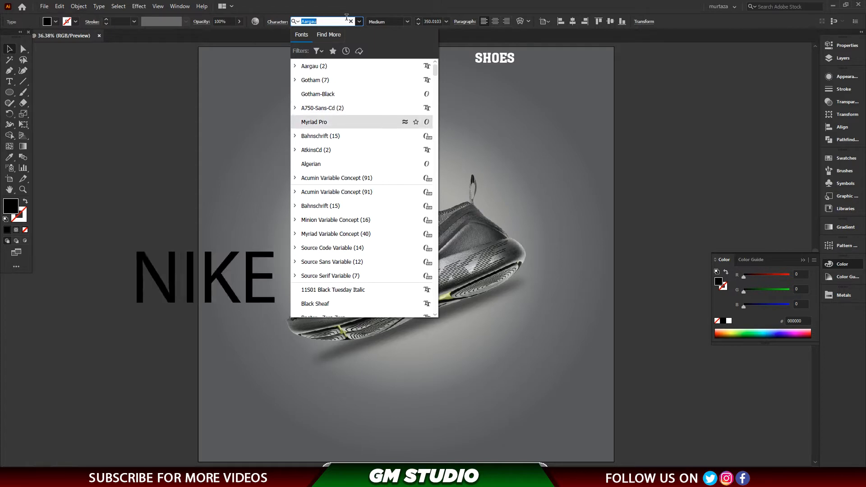
key(Return)
Enlarge the "NIKE" text to about 836 pt and centre it on the artboard behind the shoe.
drag(282, 329, 544, 302)
drag(260, 339, 235, 354)
key(ctrl+shift+[)
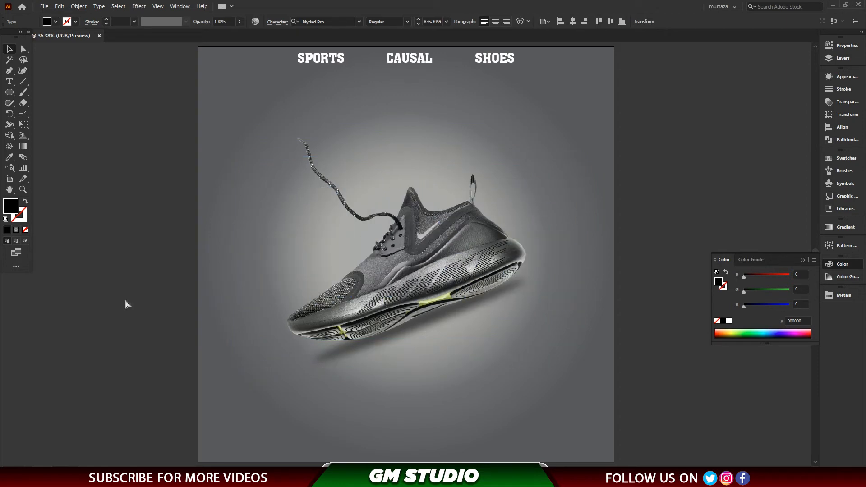
key(ctrl+bracketright)
click(574, 22)
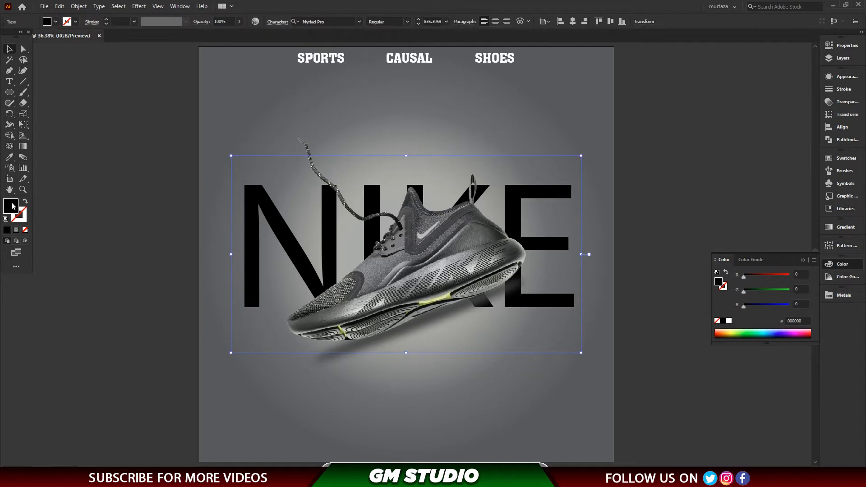
Fill the large "NIKE" text with 424242 and set its opacity to 40%.
double_click(11, 206)
text(424242)
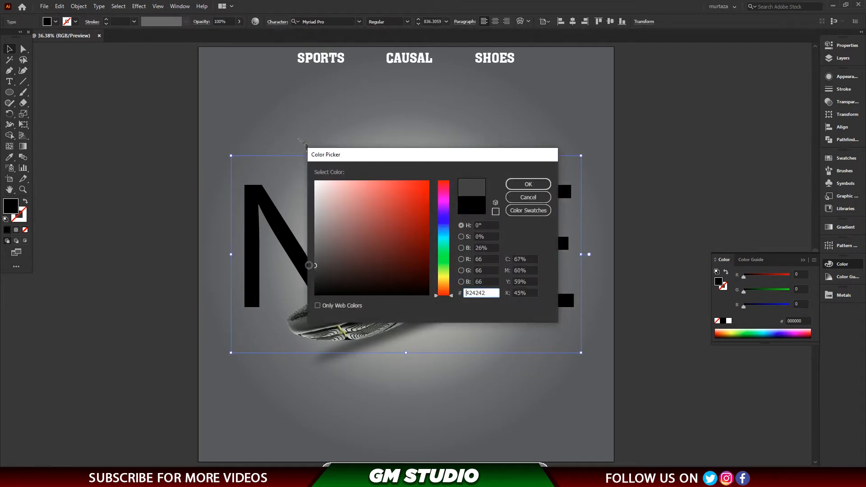
click(528, 184)
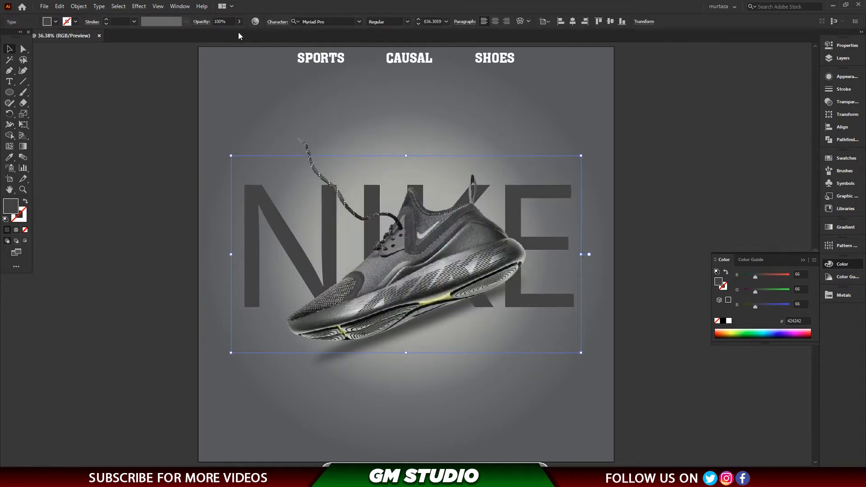
text(50)
key(Return)
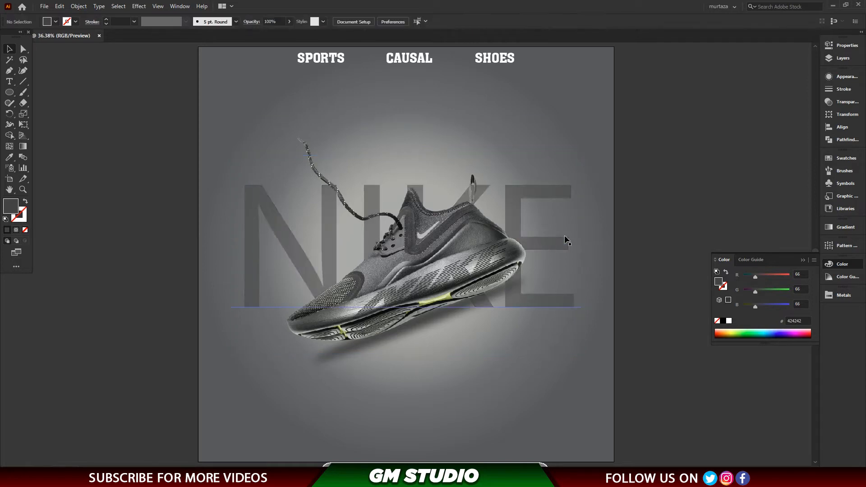
double_click(224, 23)
text(40)
key(Return)
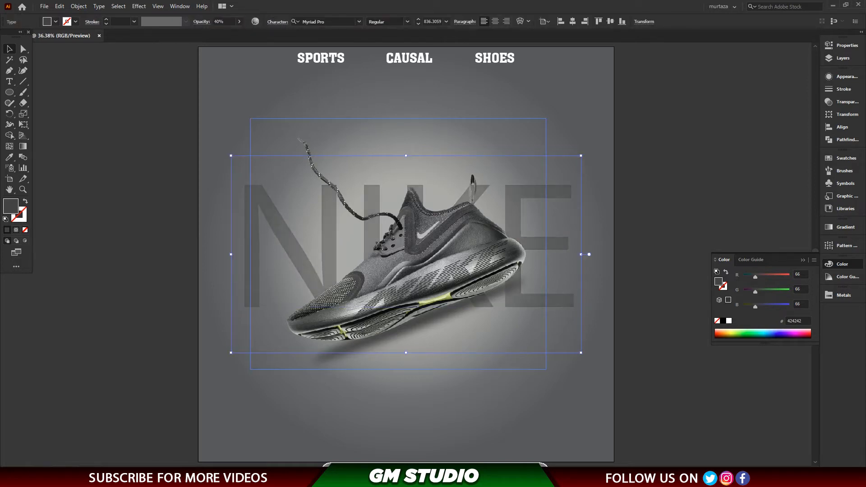
Duplicate the "NIKE" text slightly lower and give the copy no fill and a 1 pt stroke in 191919.
click(173, 293)
click(553, 191)
drag(554, 190, 556, 228)
double_click(19, 216)
click(522, 183)
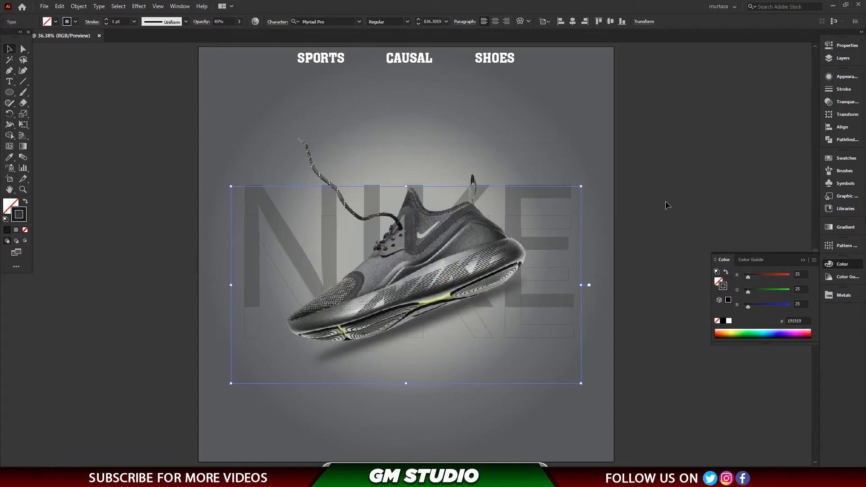
click(668, 205)
Duplicate the outlined "NIKE" text further down and set the new copy's opacity to 20%.
drag(554, 343, 563, 360)
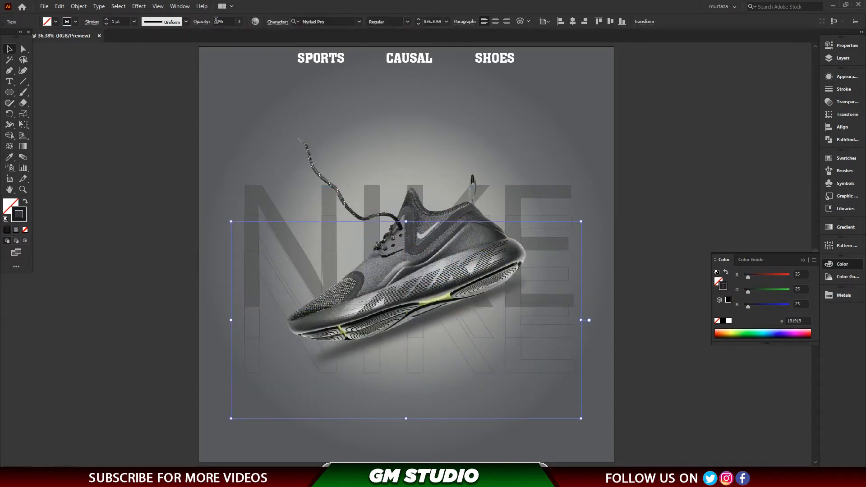
text(20)
key(Return)
click(93, 225)
key(ctrl+minus)
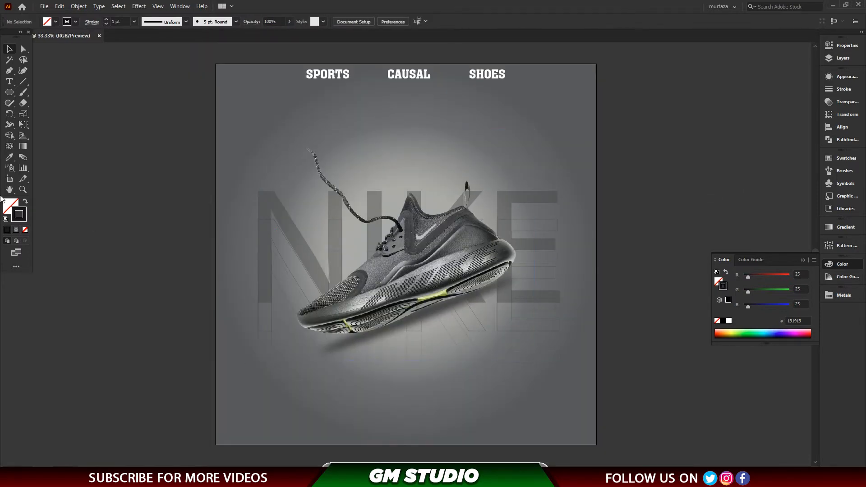
Add the text "RUN FOR YOUR LIFE", enlarge it to about 136 pt and place it above the shoe.
click(10, 82)
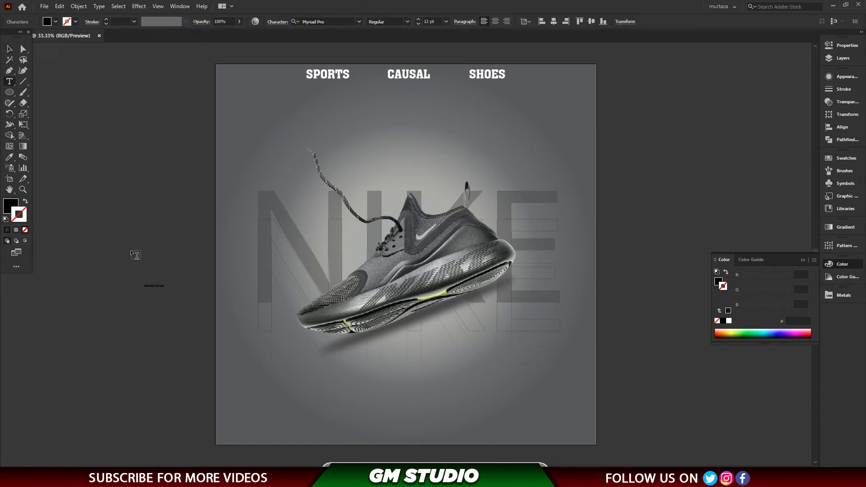
key(Escape)
drag(165, 288, 499, 180)
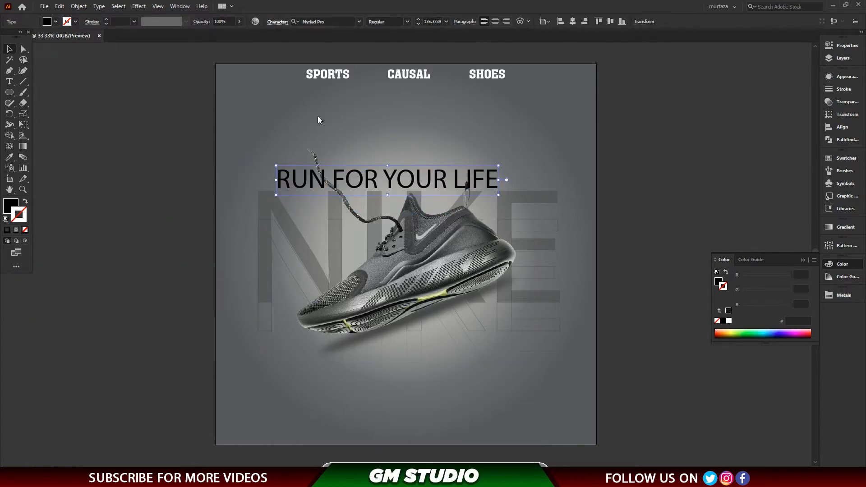
Widen the letter spacing of "RUN FOR YOUR LIFE" to a tracking of 200.
key(ctrl+t)
click(244, 75)
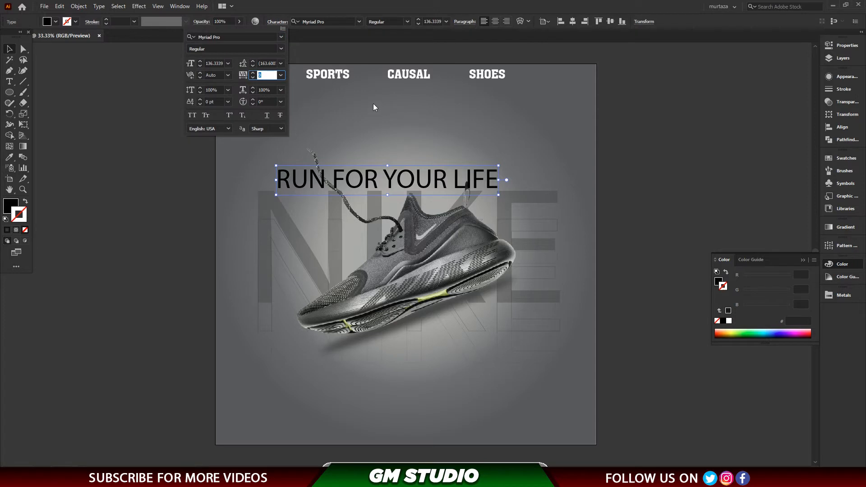
text(50)
key(Return)
click(201, 21)
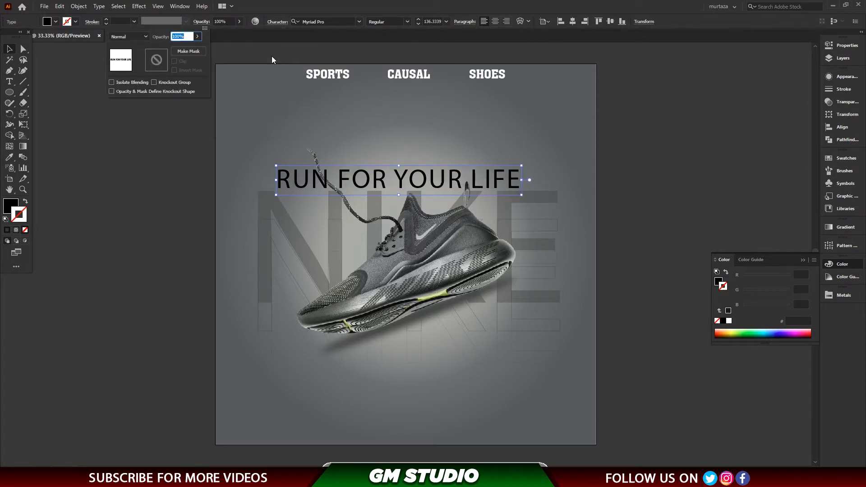
click(278, 25)
click(276, 21)
scroll(268, 75, up, 4)
scroll(268, 75, up, 20)
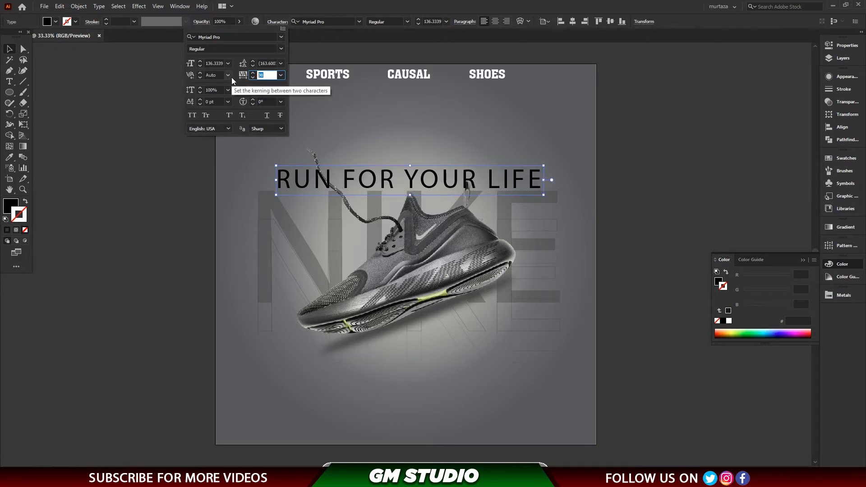
key(Return)
Reduce the "RUN FOR YOUR LIFE" text to about 103 pt and centre it horizontally on the artboard.
click(7, 50)
drag(591, 195, 553, 192)
click(571, 23)
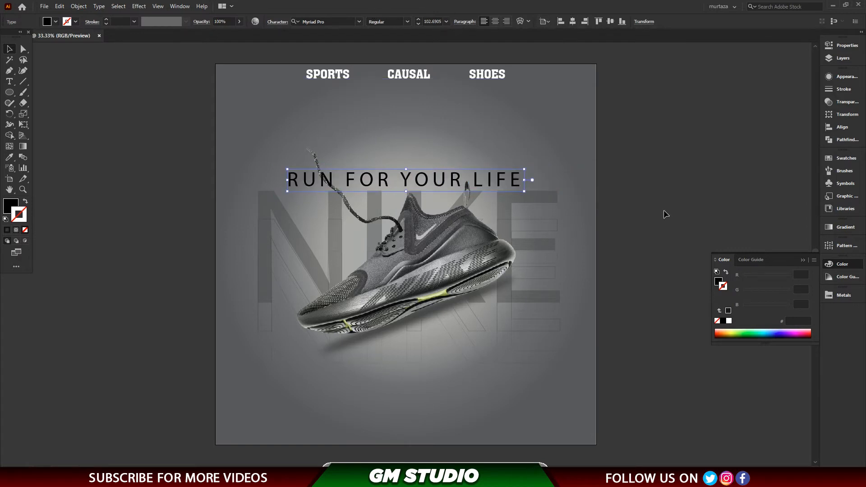
key(Delete)
key(ctrl+z)
click(616, 197)
Enlarge the shoe image to about 1460 × 1242 px and move it slightly down.
key(ctrl+equal)
click(515, 157)
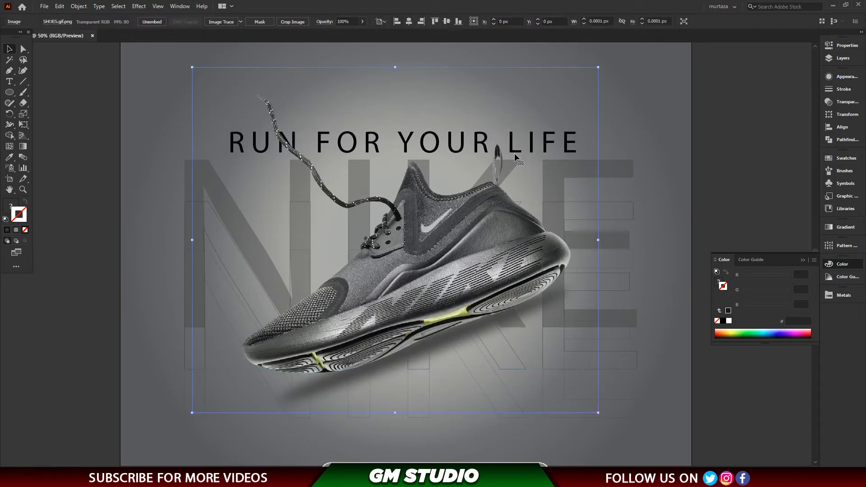
drag(598, 413, 613, 426)
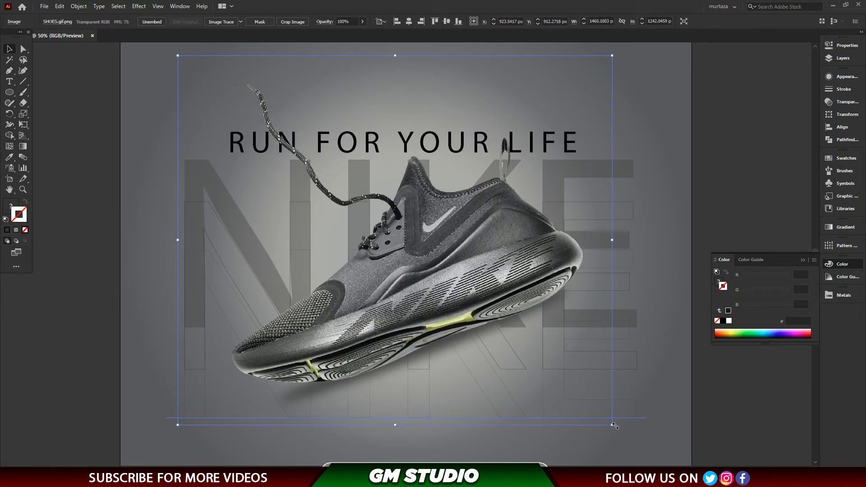
key(shift+Down)
key(shift+Down)
key(shift+Down)
key(shift+Down)
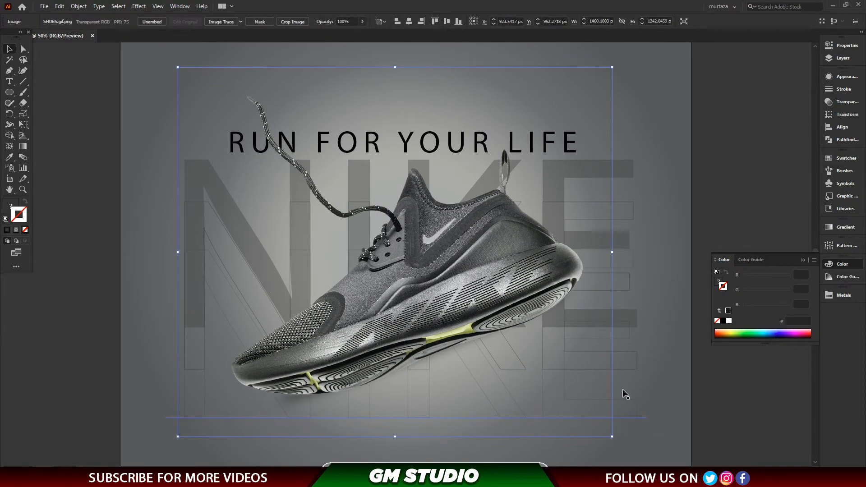
click(625, 394)
key(ctrl+0)
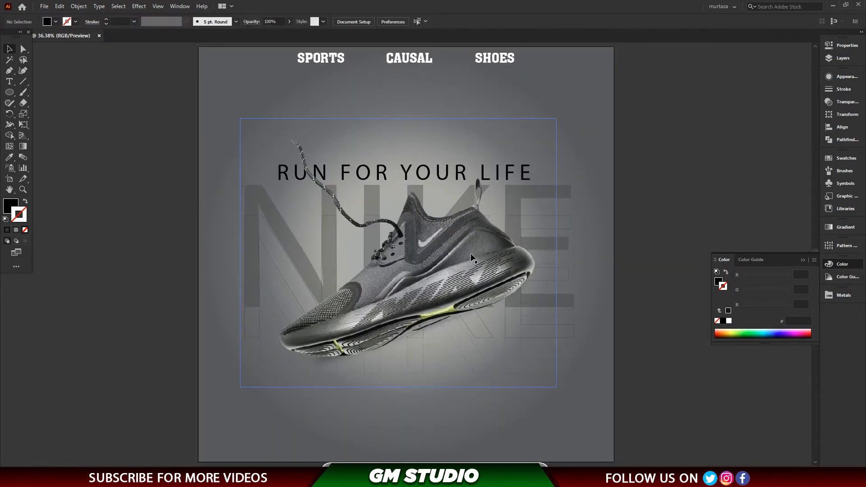
Draw a fully rounded rectangle about 815 × 127 px below the shoe, with no fill and a black stroke.
scroll(403, 343, down, 5)
drag(9, 92, 45, 92)
mouse_move(317, 323)
mouse_down()
mouse_move(500, 352)
mouse_move(454, 335)
mouse_up()
key(v)
key(shift+x)
key(shift+Up)
key(shift+Up)
key(shift+Up)
key(shift+Up)
key(shift+Up)
key(shift+Up)
key(shift+Up)
key(shift+Up)
key(shift+Up)
key(shift+Up)
key(shift+Up)
key(shift+Up)
key(shift+Up)
key(shift+Up)
key(shift+Up)
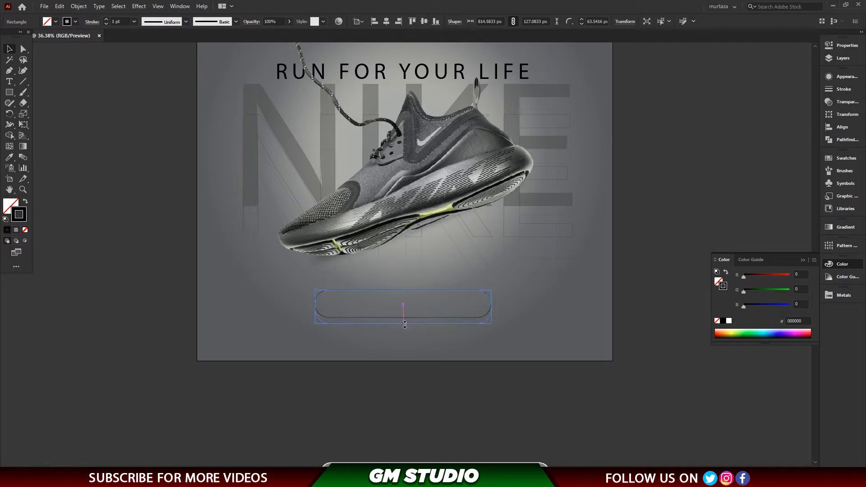
Increase the rounded rectangle's height to about 154 px and set its stroke to 3 pt.
drag(405, 324, 405, 325)
drag(478, 310, 459, 316)
click(411, 308)
click(415, 323)
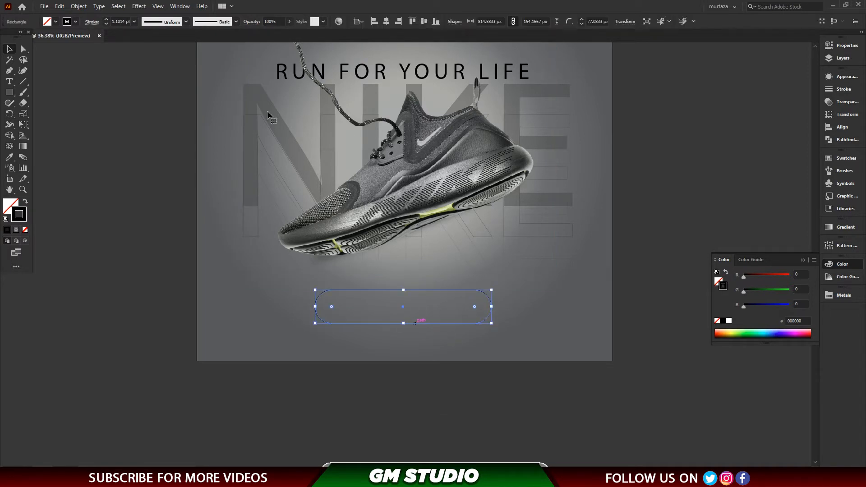
text(3)
key(Return)
click(446, 408)
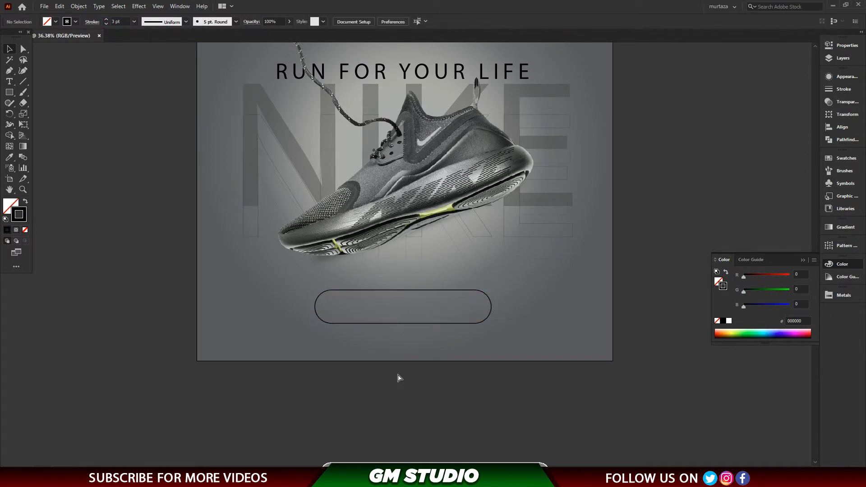
Add the text "50% OFF" at about 75 pt and place it inside the rounded rectangle.
scroll(399, 378, up, 3)
click(10, 81)
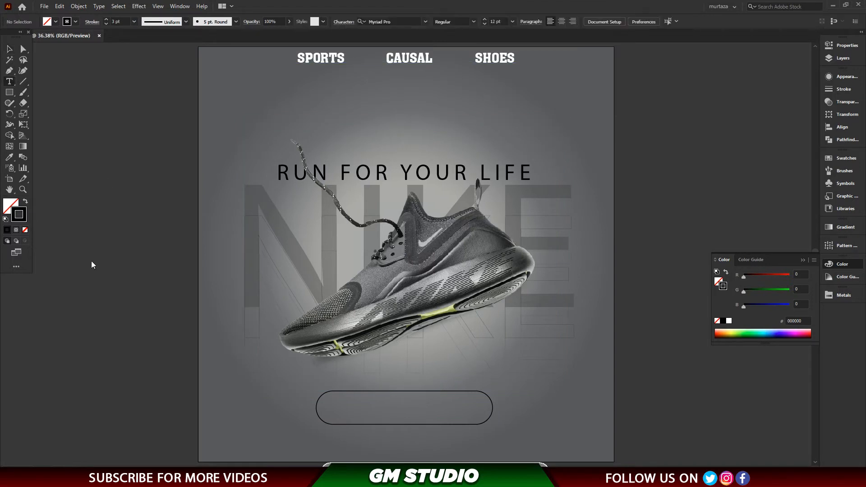
click(91, 260)
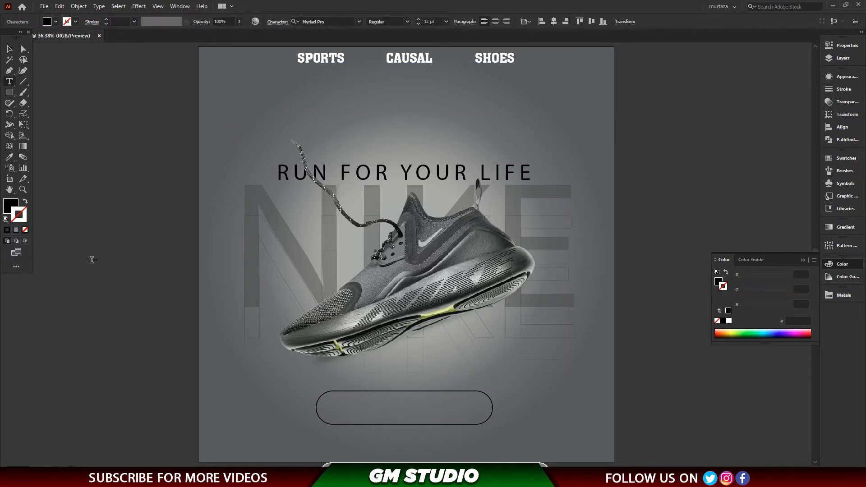
key(Escape)
drag(105, 263, 428, 411)
click(139, 304)
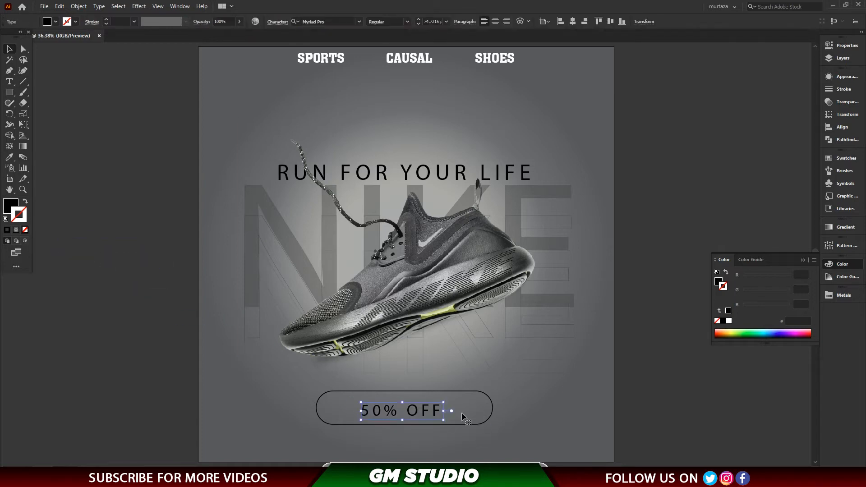
click(631, 416)
Change the font of the "50% OFF" text to Gotham-Black.
key(ctrl+space)
drag(313, 384, 487, 430)
click(491, 276)
click(359, 22)
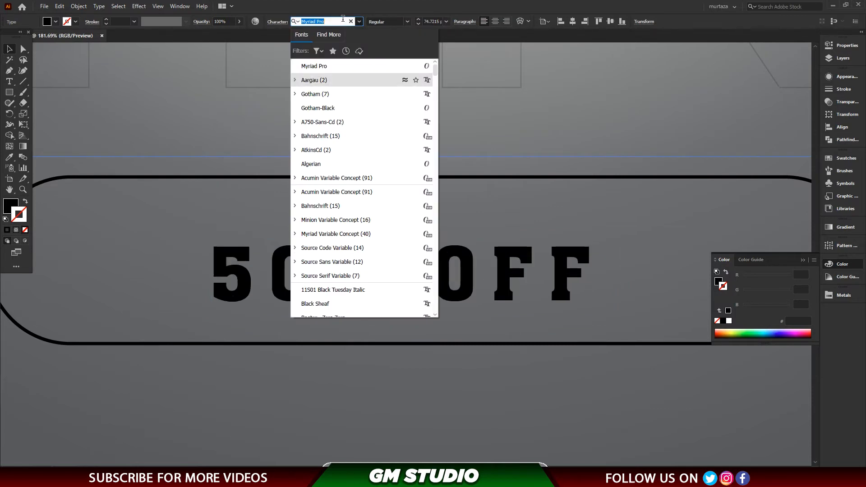
key(Down)
key(Down)
key(Up)
key(Up)
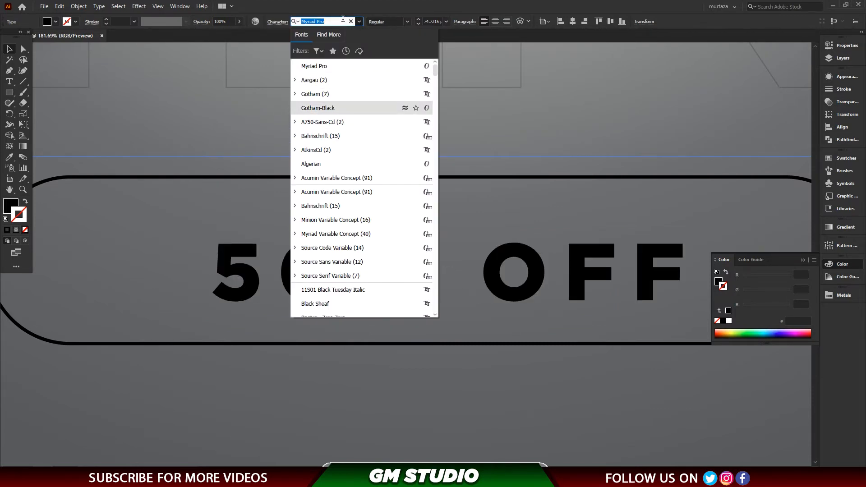
key(Return)
Set the tracking of the "50% OFF" text to 20.
click(281, 24)
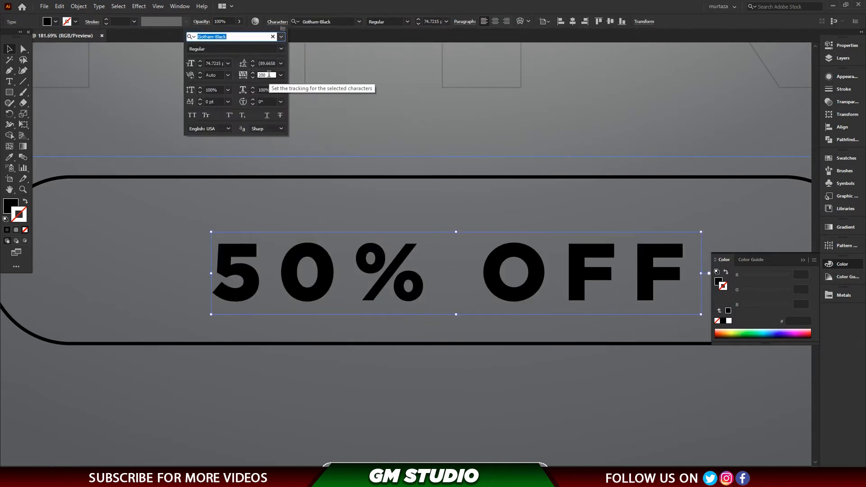
drag(270, 75, 255, 78)
text(20)
key(Return)
key(ctrl+0)
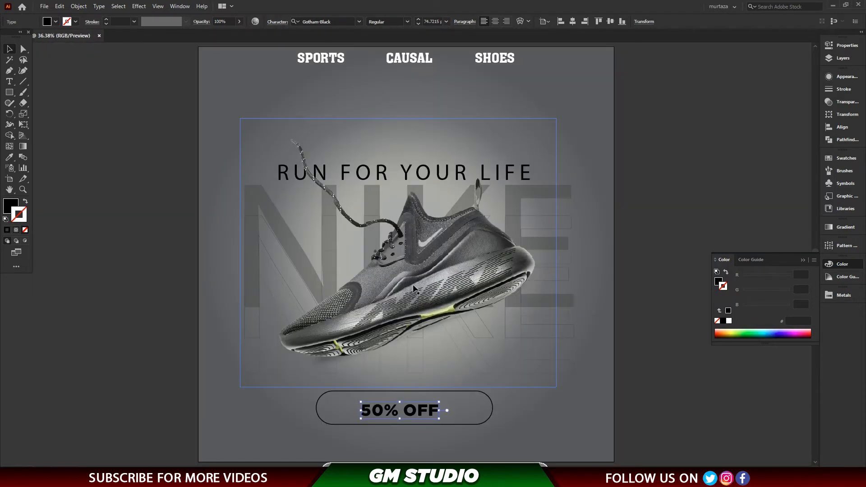
Enlarge "50% OFF" to about 134 pt and centre it horizontally and vertically within the rounded rectangle.
drag(438, 401, 472, 393)
drag(316, 382, 544, 447)
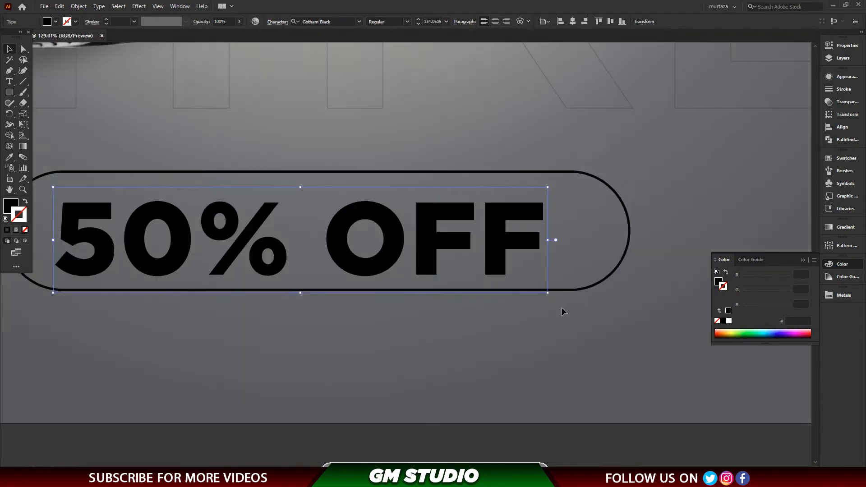
shift+click(581, 290)
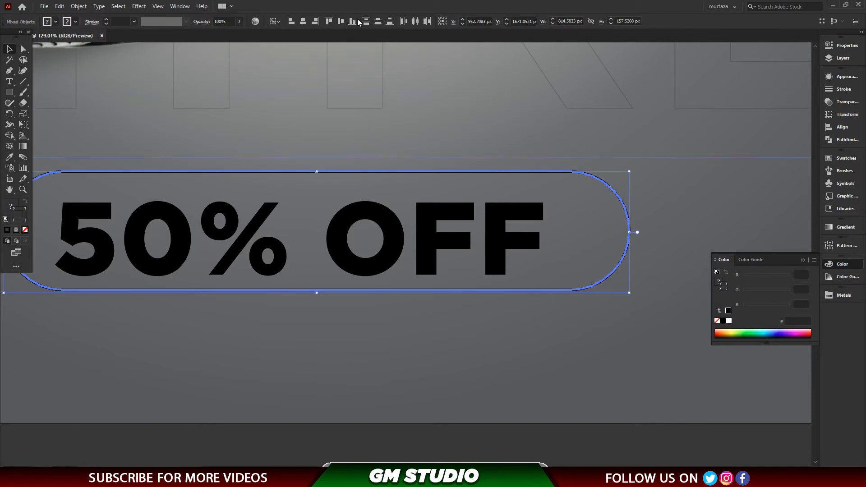
click(303, 23)
click(341, 23)
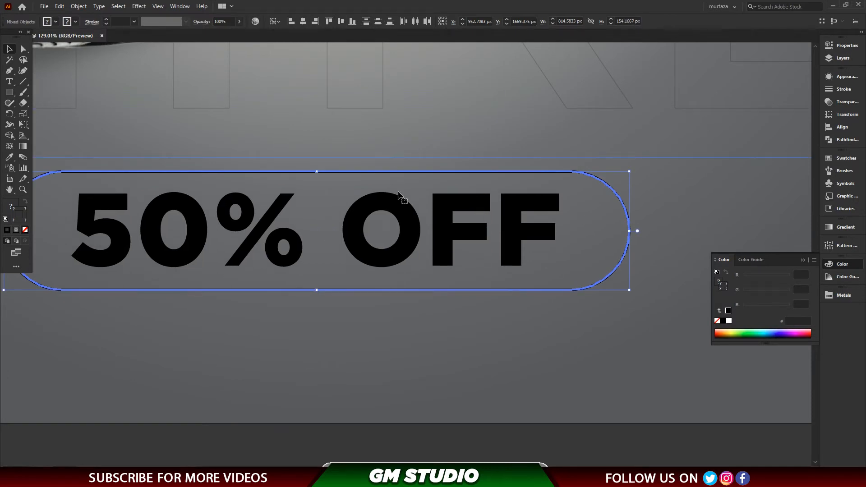
click(531, 450)
key(ctrl+0)
drag(545, 440, 301, 376)
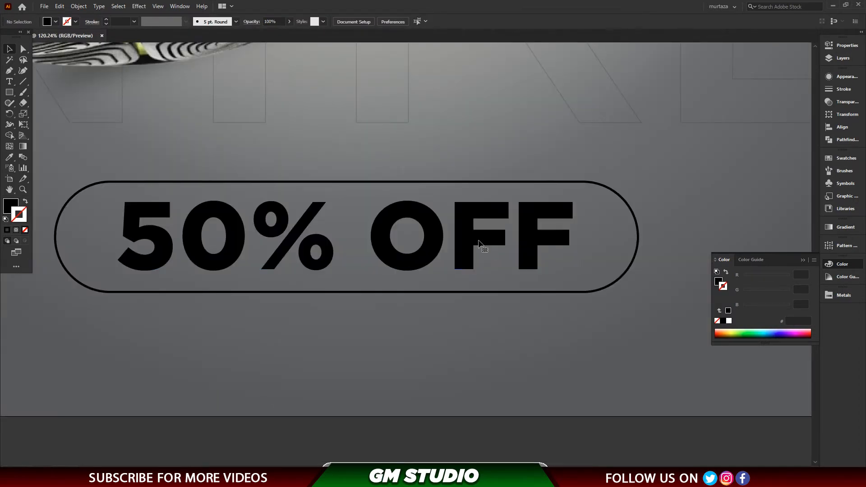
click(429, 404)
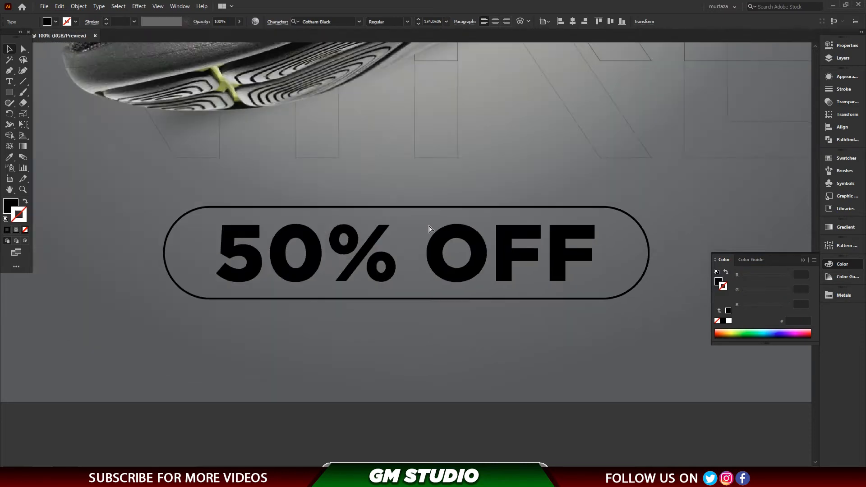
key(ctrl+0)
click(699, 410)
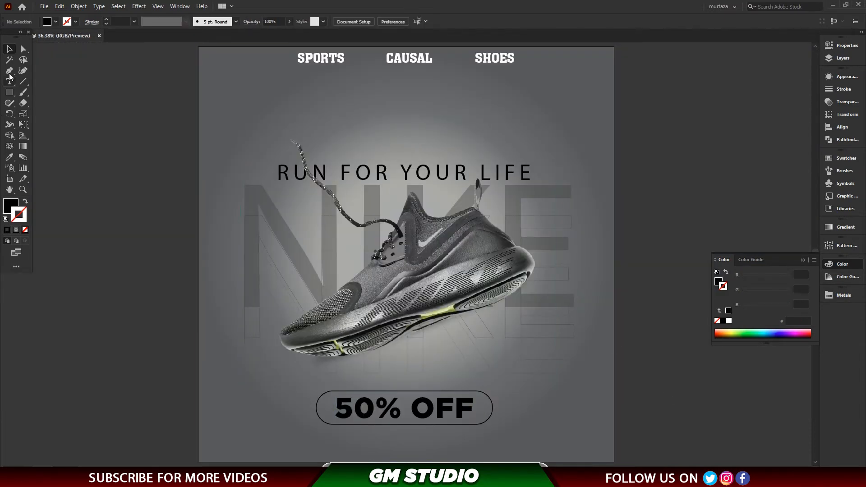
click(407, 171)
click(592, 197)
click(488, 229)
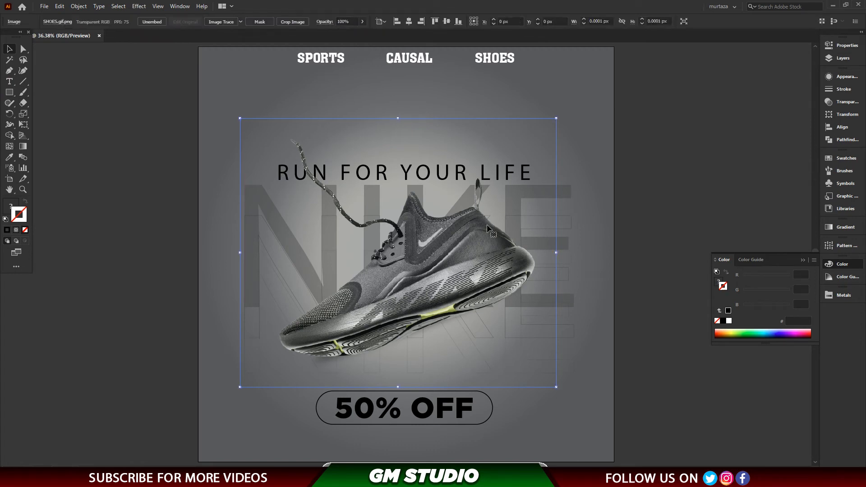
key(Delete)
key(ctrl+z)
click(619, 202)
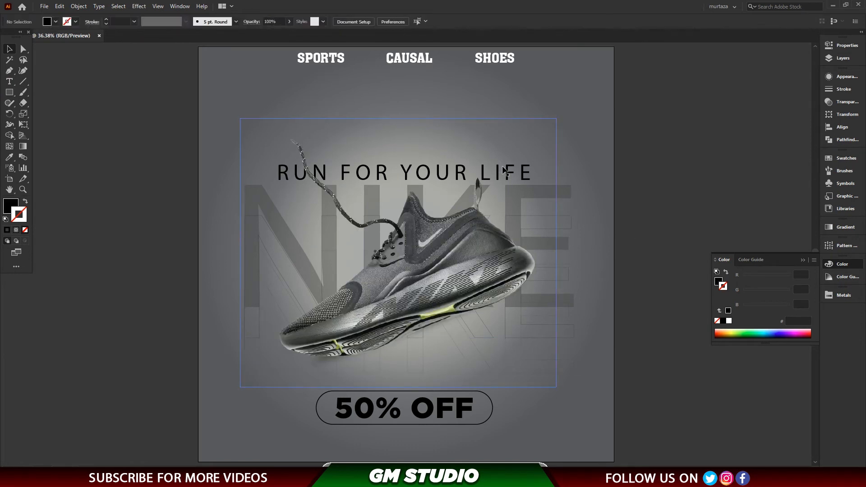
click(9, 83)
scroll(265, 324, down, 3)
scroll(265, 323, left, 5)
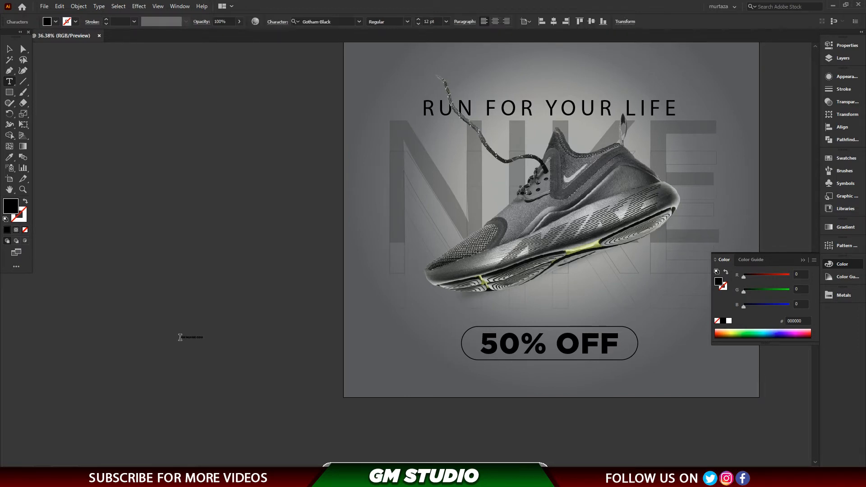
click(10, 49)
drag(211, 340, 253, 361)
click(216, 254)
click(189, 337)
click(362, 24)
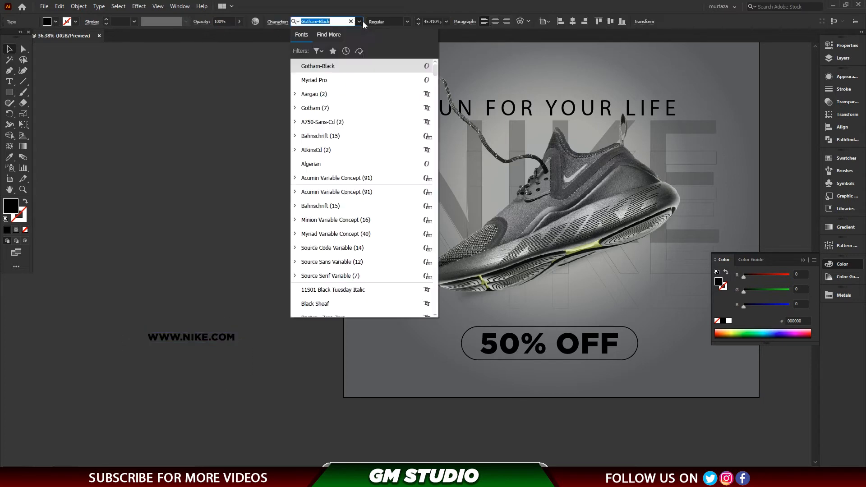
click(316, 75)
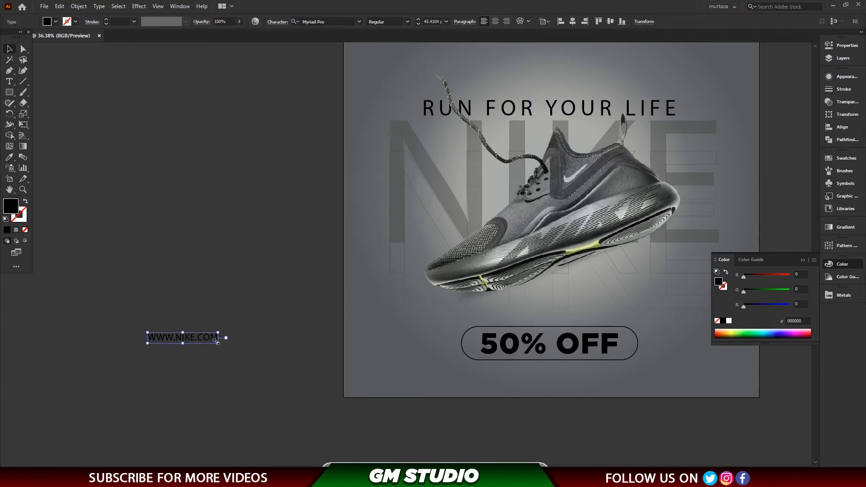
drag(609, 374, 594, 390)
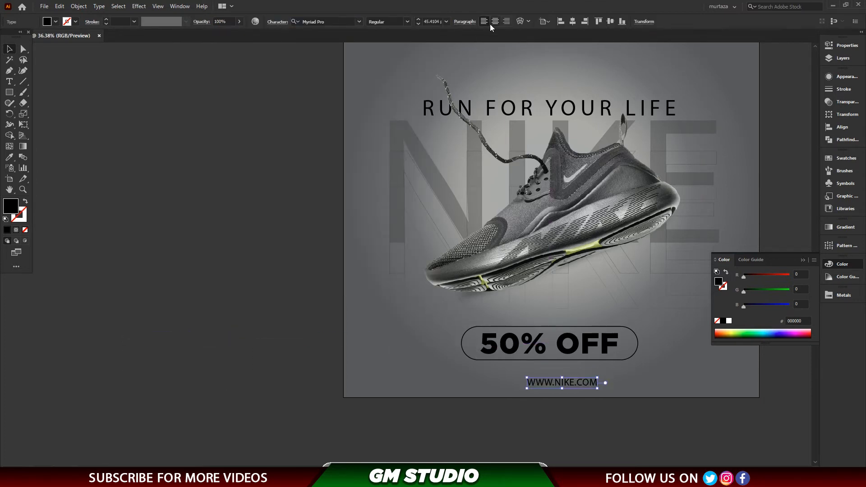
click(573, 23)
click(580, 410)
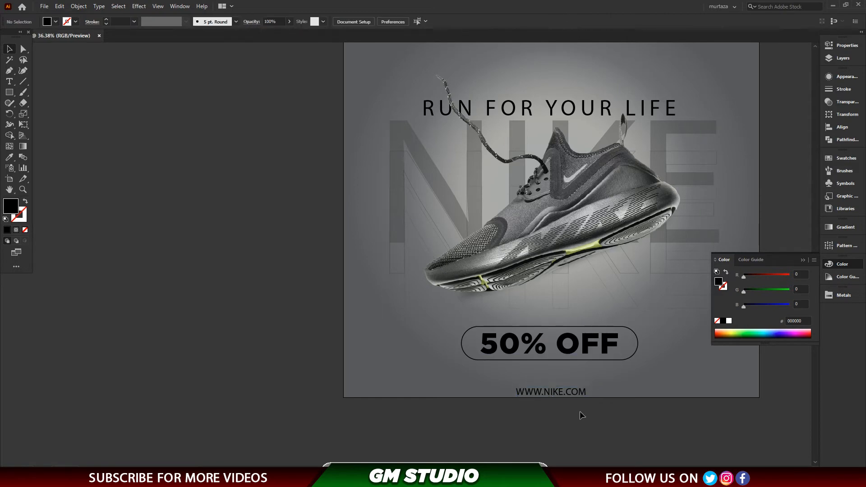
scroll(580, 411, up, 5)
click(517, 240)
key(Up)
key(Up)
key(Up)
key(Up)
key(Up)
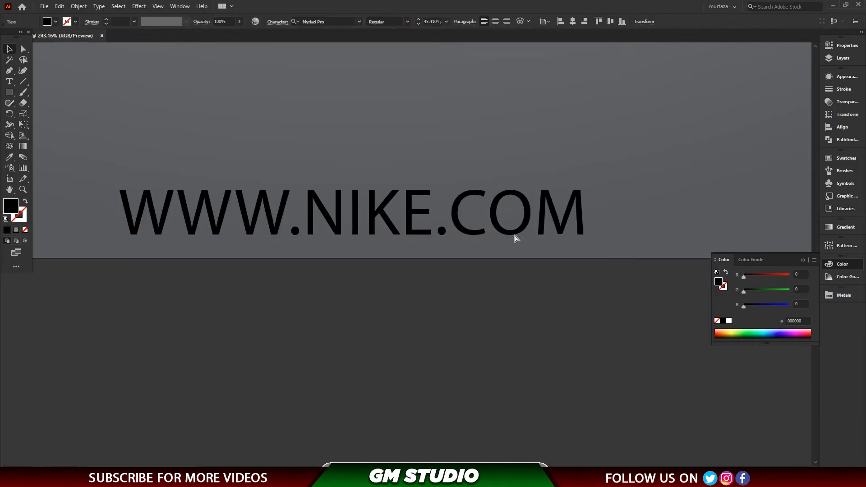
key(ctrl+0)
click(598, 296)
key(ctrl+plus)
key(ctrl+0)
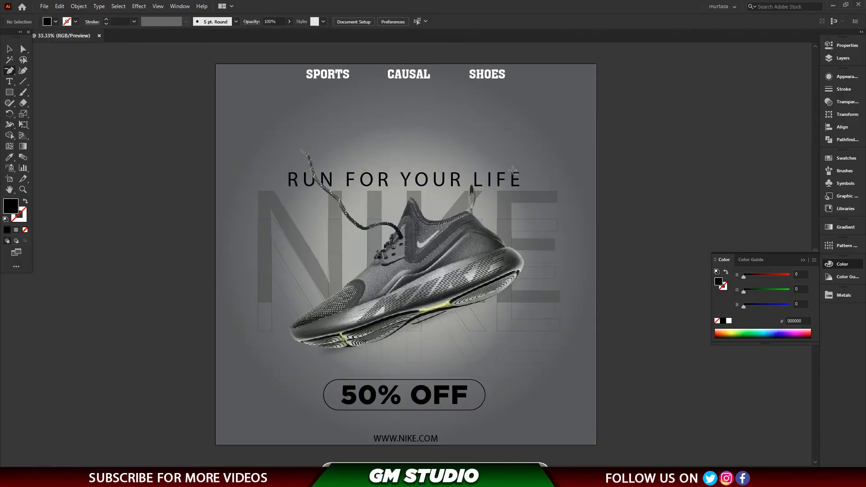
Preview the whole poster in full-screen presentation mode and return to the workspace.
key(shift+f)
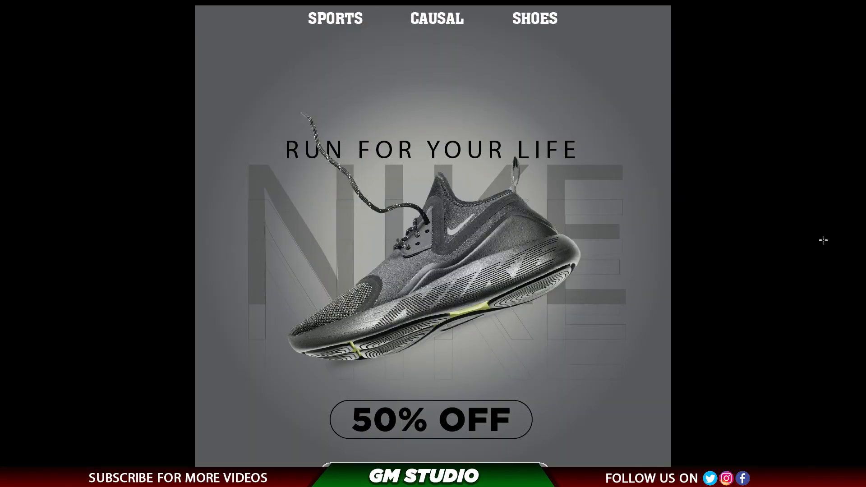
key(Escape)
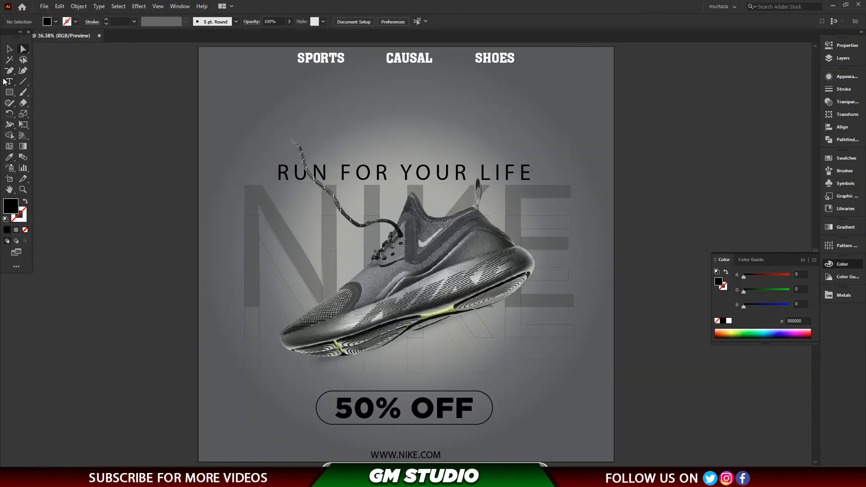
Draw a black square about 237.5 px wide beside the artboard and rotate it 45° into a diamond.
click(9, 93)
click(47, 94)
drag(66, 133, 118, 184)
key(v)
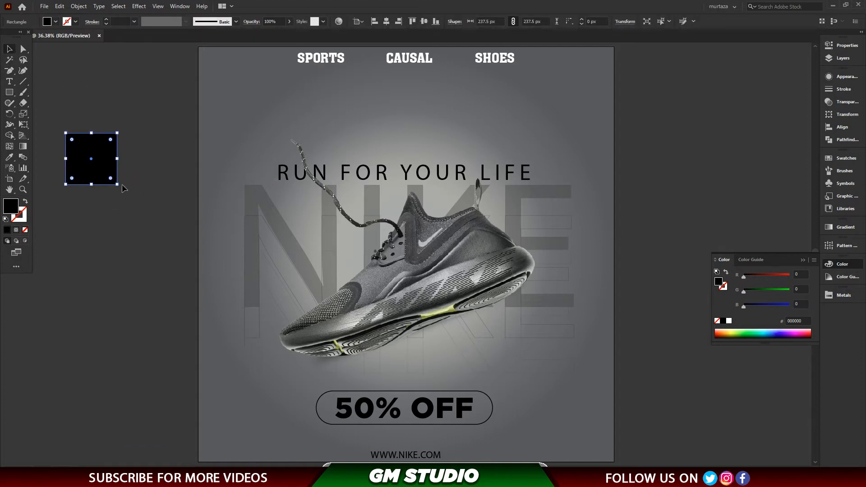
drag(105, 203, 105, 203)
click(107, 203)
key(ctrl+space)
drag(43, 120, 203, 239)
drag(260, 162, 260, 183)
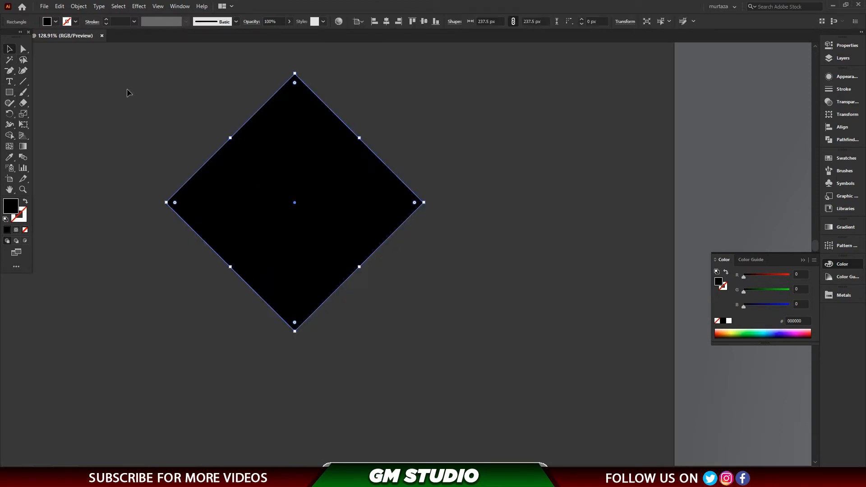
click(11, 136)
click(11, 49)
click(254, 109)
drag(292, 122, 297, 142)
key(ctrl+z)
drag(343, 199, 367, 281)
key(ctrl+z)
Duplicate the diamond slightly downward and remove the overlapping and lower areas with Shape Builder, leaving a single upward chevron.
drag(315, 146, 316, 164)
drag(137, 108, 324, 266)
click(10, 137)
alt+click(179, 227)
alt+click(228, 202)
click(9, 51)
click(131, 78)
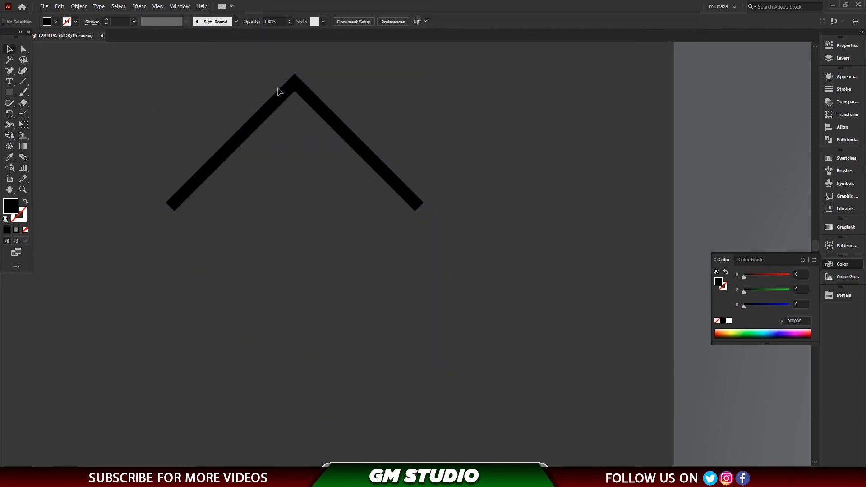
Turn the chevron's fill into an outline and duplicate it repeatedly downward at equal spacing to build a stack.
click(273, 100)
key(shift+x)
click(265, 87)
drag(292, 80, 292, 130)
key(ctrl+d)
key(ctrl+d)
key(ctrl+d)
key(ctrl+d)
Group the chevron stack, reduce it to about 210 × 298 px and place it near the artboard's upper-right corner.
click(484, 97)
drag(484, 98, 298, 417)
key(ctrl+g)
key(ctrl+minus)
key(ctrl+0)
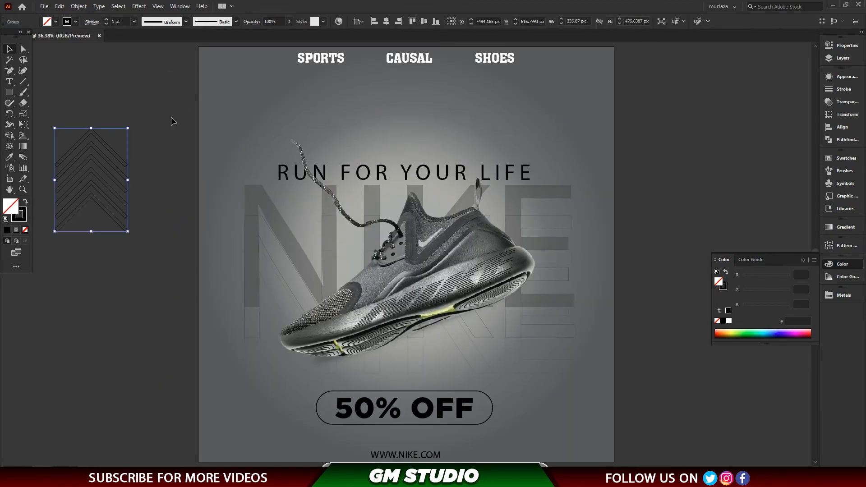
drag(126, 129, 95, 161)
drag(543, 94, 569, 73)
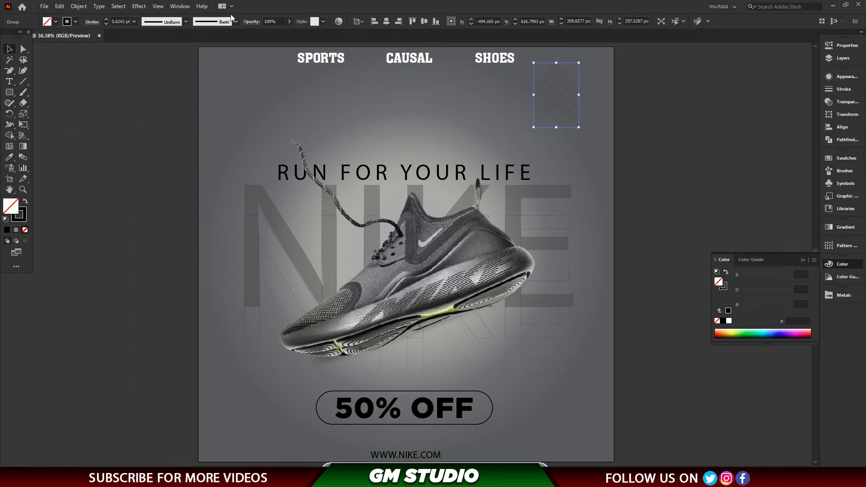
Swap the chevron group's outline for a solid black fill and set its opacity to 20%.
click(567, 121)
click(568, 117)
key(shift+x)
click(601, 106)
click(569, 108)
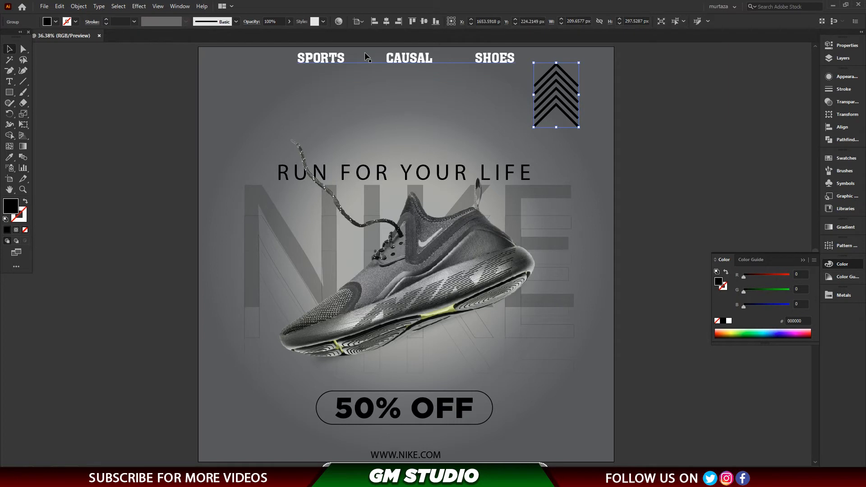
text(30)
key(Return)
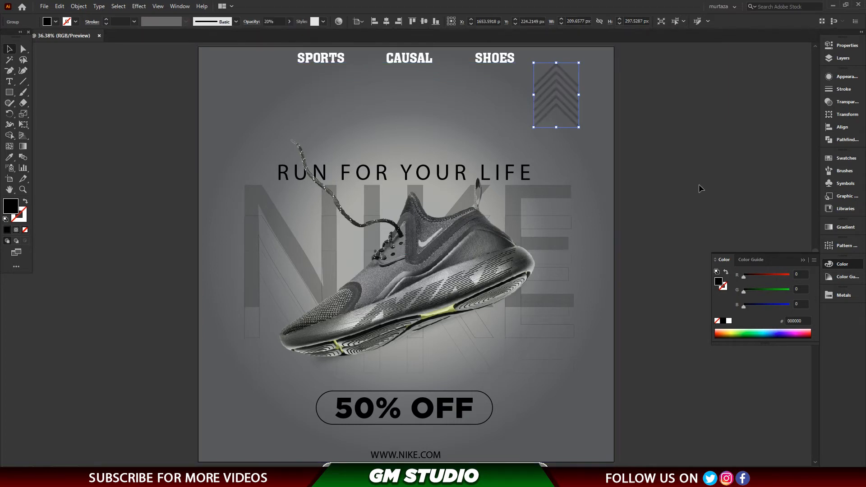
click(700, 187)
Place smaller chevron copies about 131 px wide above the NIKE text's N, below the shoe's heel and near the artboard's lower-left corner.
drag(568, 119, 261, 177)
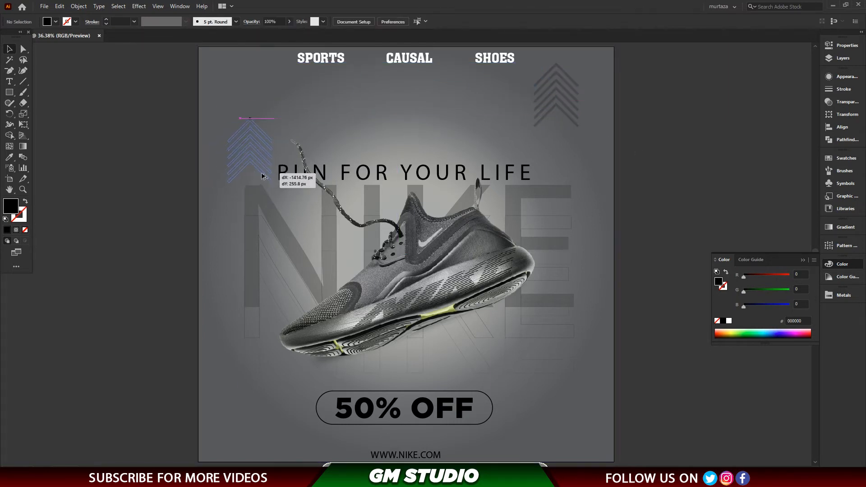
drag(276, 123, 270, 424)
click(185, 143)
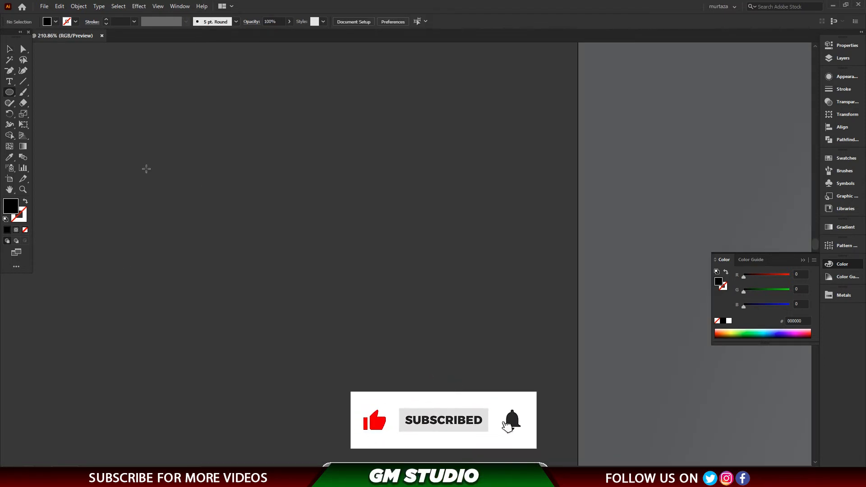
Draw a black dot about 10 px wide beside the artboard and duplicate it into a grid of 7 columns by 12 rows.
drag(146, 168, 166, 181)
key(v)
click(140, 176)
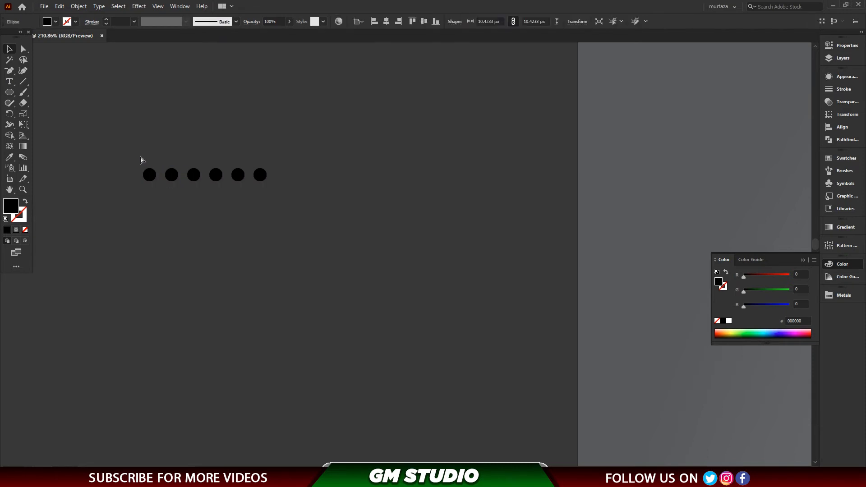
drag(325, 203, 328, 212)
drag(282, 175, 286, 195)
key(ctrl+d)
key(ctrl+d)
key(ctrl+d)
key(ctrl+d)
key(ctrl+d)
key(ctrl+d)
key(ctrl+d)
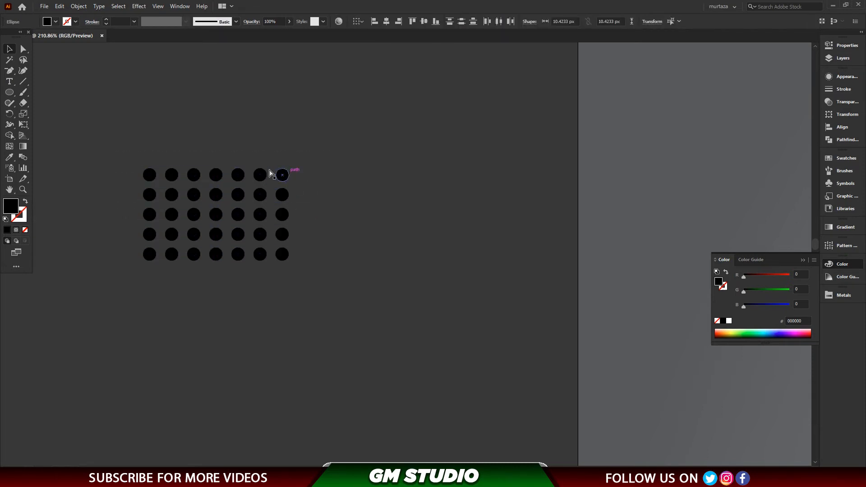
key(ctrl+d)
key(ctrl+d)
key(ctrl+d)
Group the dot grid and set its opacity to 10%.
drag(106, 148, 346, 388)
key(ctrl+g)
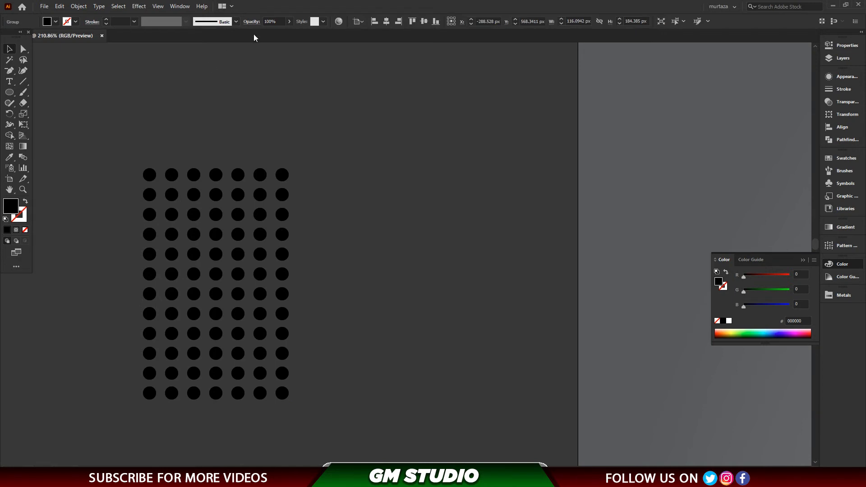
text(10)
key(Return)
click(323, 163)
key(ctrl+0)
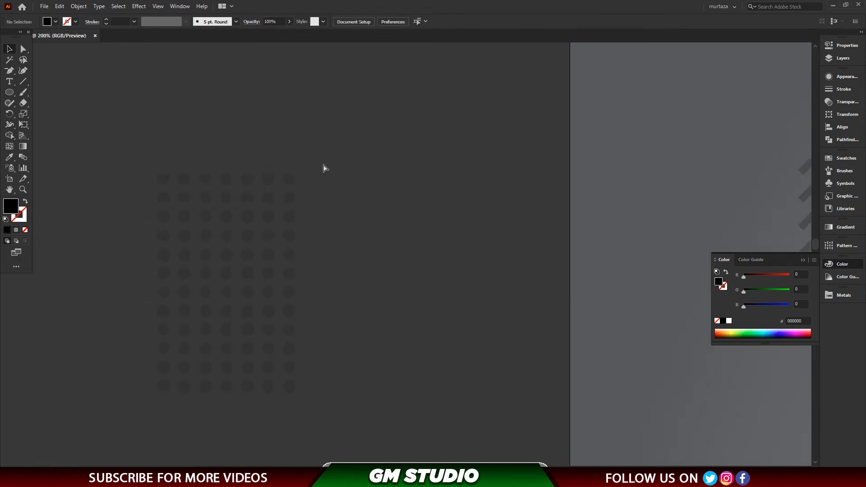
Distribute copies of the dot grid at the artboard's upper left, above the slogan, along the right edge and in both lower areas.
drag(129, 180, 235, 376)
drag(235, 377, 599, 451)
click(640, 389)
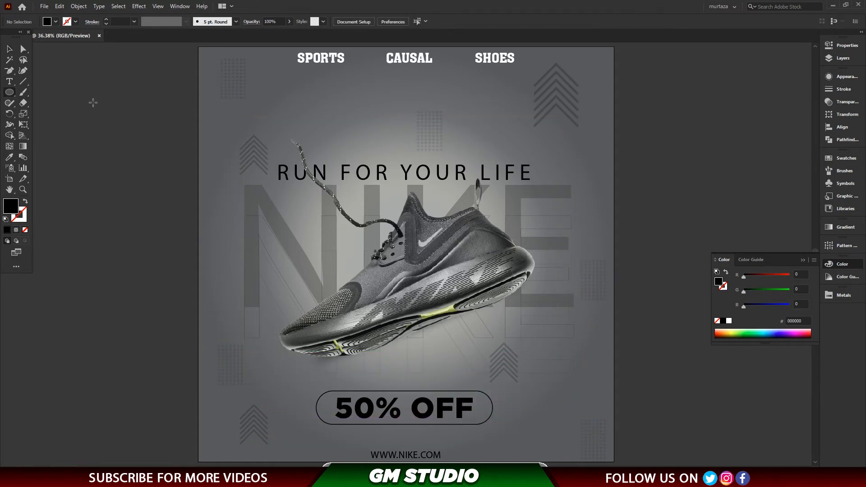
Draw a black triangle with the Polygon tool, shrink it to about 98 × 85 px and set its opacity to 30%.
right_click(10, 93)
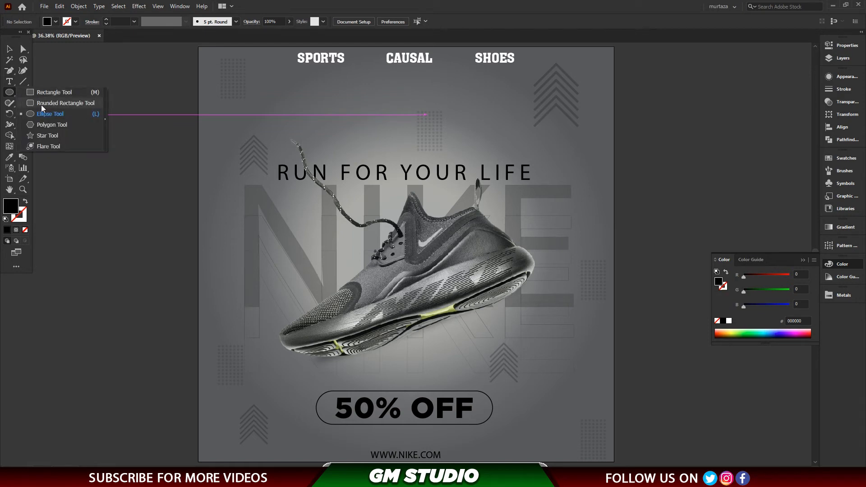
click(52, 125)
click(118, 200)
key(Return)
key(v)
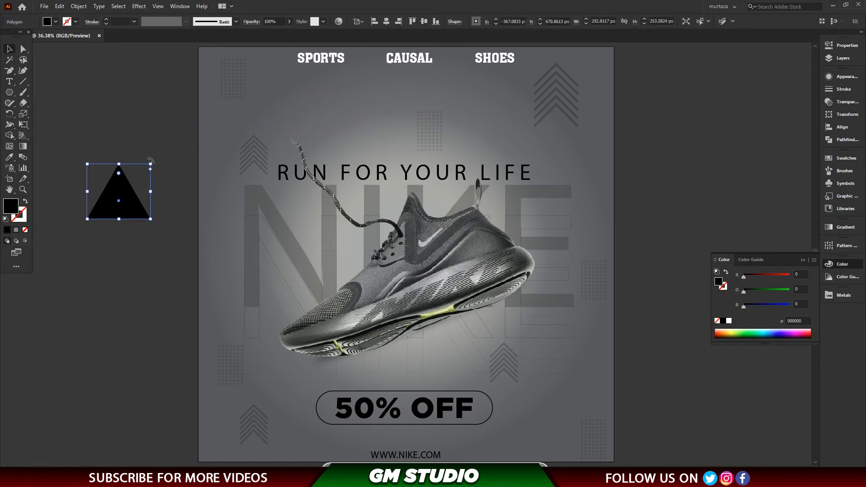
drag(151, 167, 109, 201)
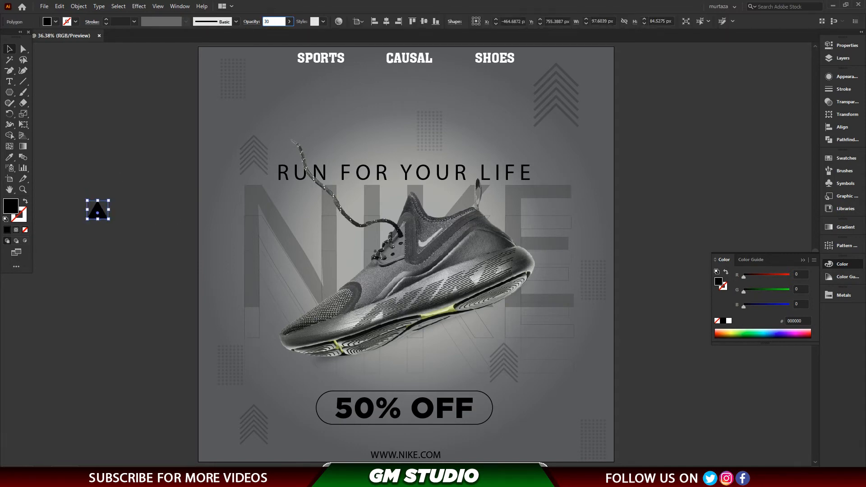
key(Return)
Move the triangle onto the artboard's upper area and reduce it to about 49 × 42 px.
drag(102, 214, 369, 137)
drag(352, 219, 320, 191)
key(ctrl+minus)
key(ctrl+0)
click(780, 207)
Scatter copies of the small triangle around the shoe, the slogan and both sides of the artboard.
drag(317, 93, 584, 168)
drag(583, 168, 221, 207)
drag(221, 208, 587, 385)
click(661, 381)
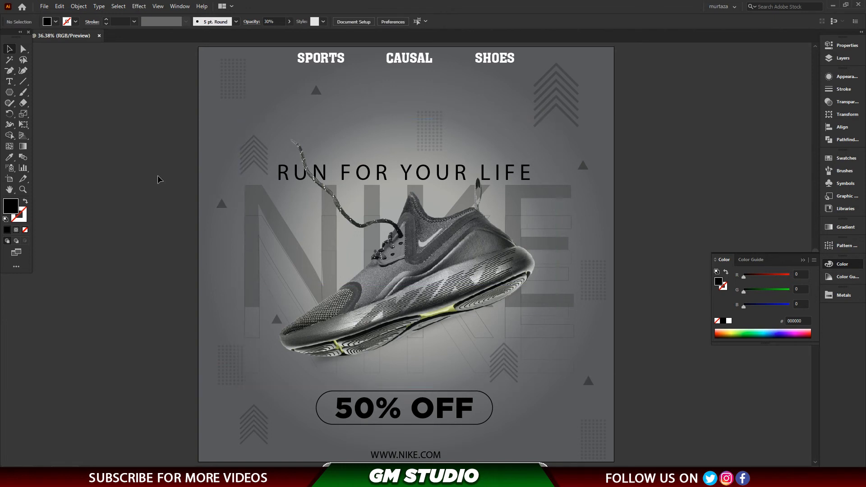
click(474, 167)
drag(354, 213, 358, 245)
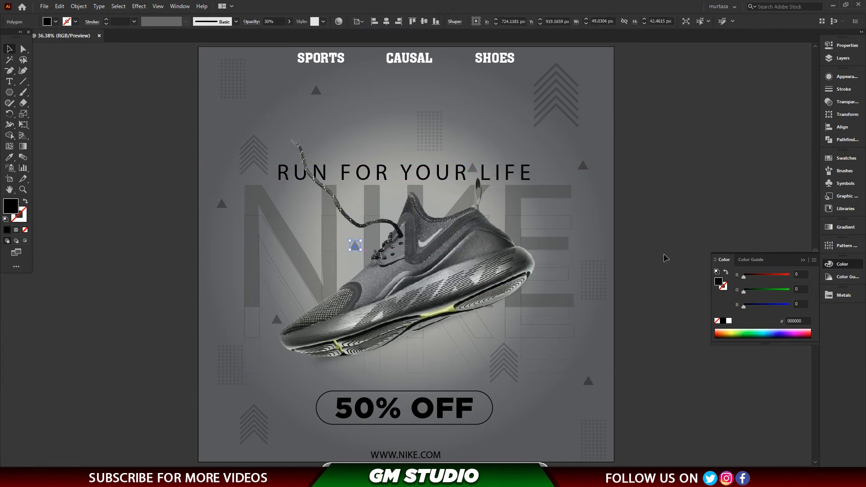
key(ctrl+shift+a)
Draw a circle about 491 px in diameter with the Ellipse tool beside the artboard.
drag(123, 327, 206, 302)
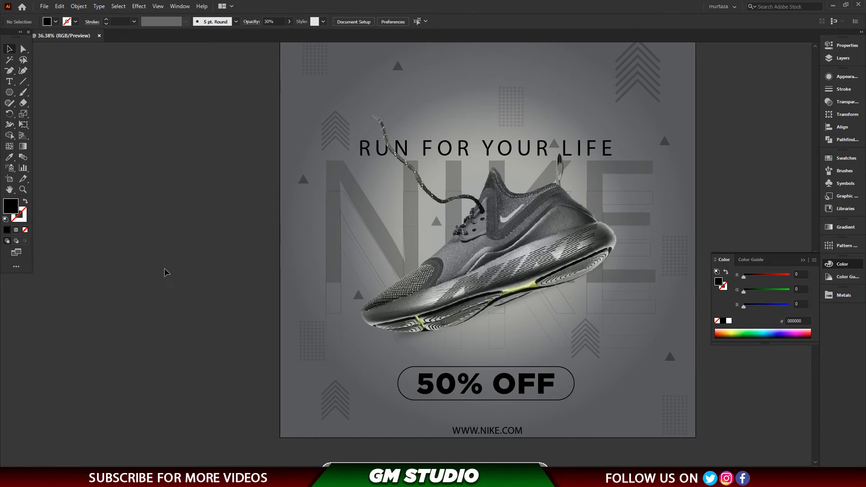
right_click(10, 96)
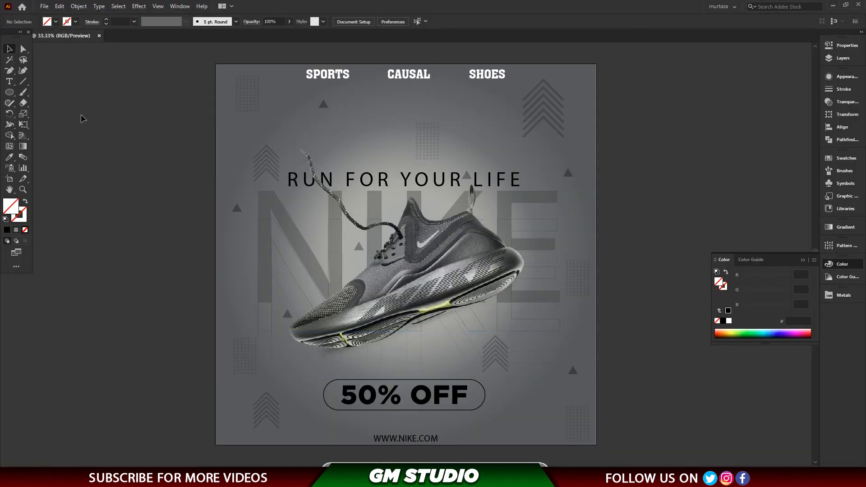
right_click(10, 95)
click(106, 179)
click(455, 257)
drag(54, 195, 103, 235)
click(10, 51)
drag(47, 140, 240, 142)
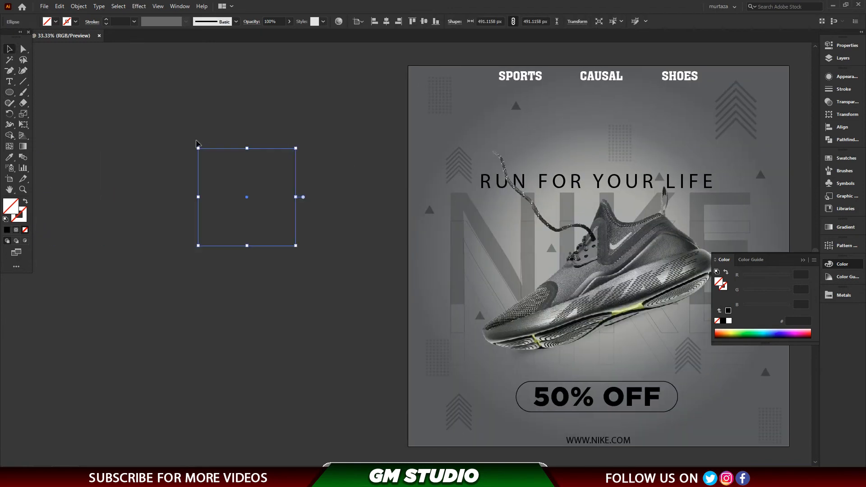
drag(184, 140, 386, 310)
Give the circle no fill and a black 15 pt stroke.
click(9, 231)
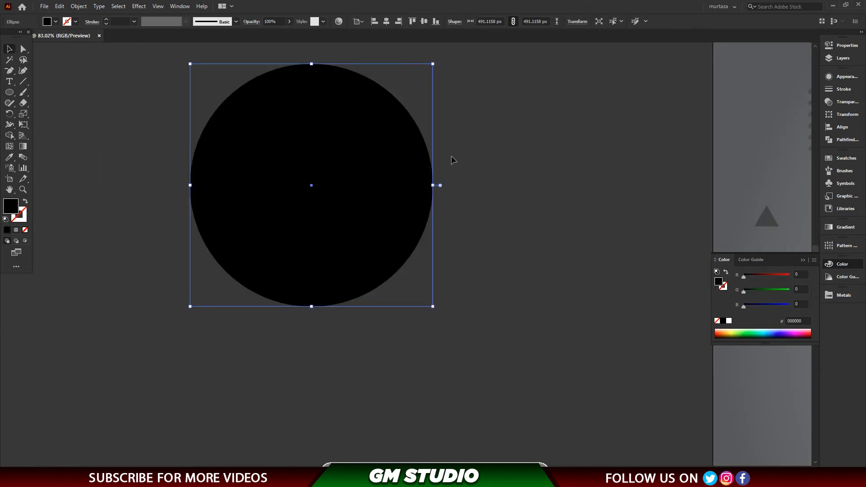
key(shift+x)
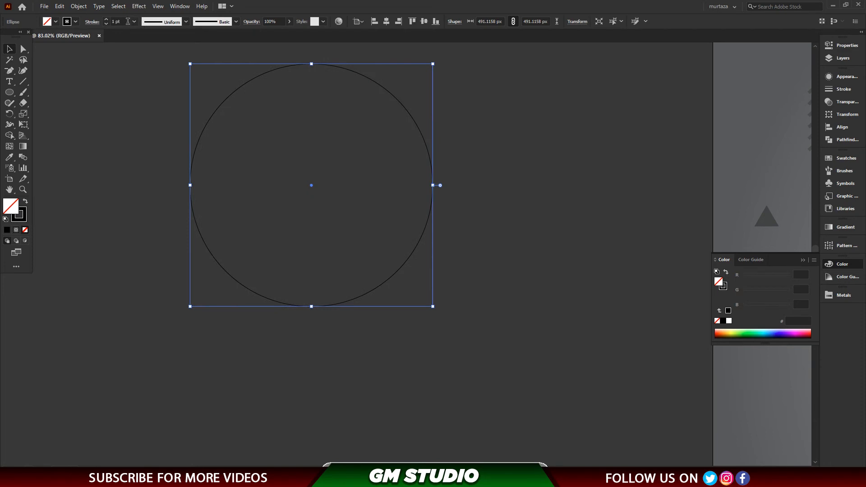
text(5)
key(Return)
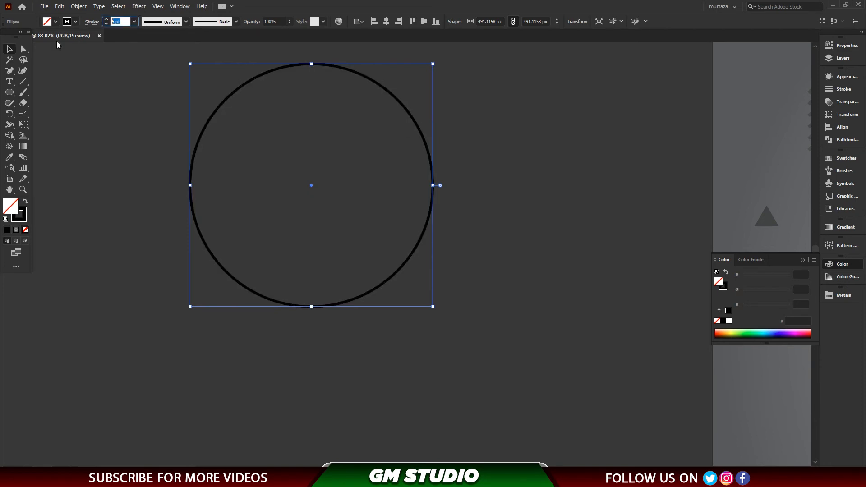
text(15)
key(Return)
drag(319, 69, 320, 85)
key(ctrl+z)
click(378, 84)
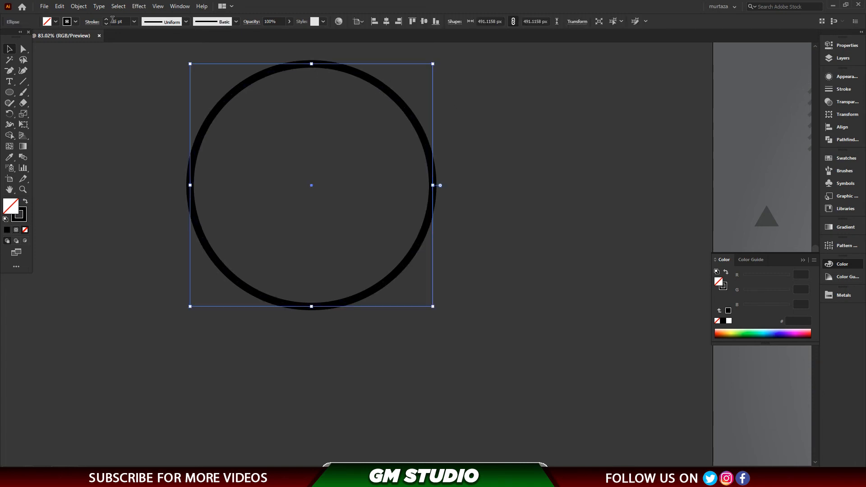
Create an inner ring by applying Offset Path to the circle with a -35 px offset.
click(78, 6)
mouse_move(137, 221)
click(226, 254)
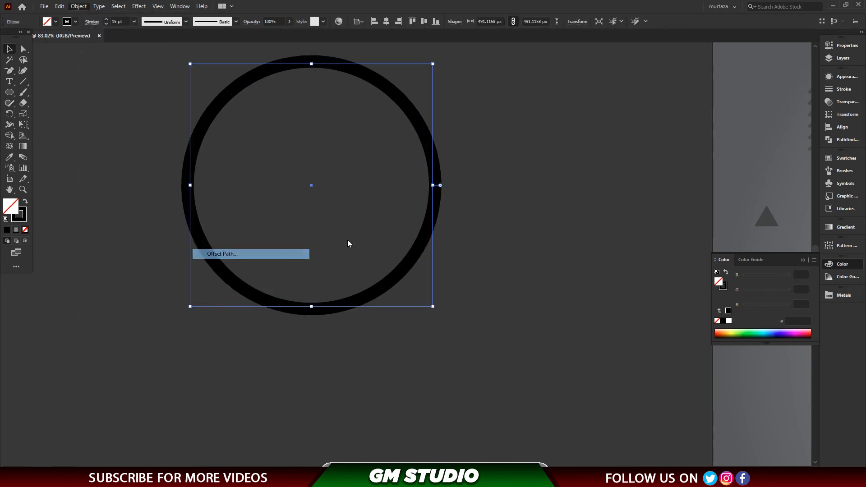
scroll(429, 215, down, 20)
scroll(429, 215, down, 9)
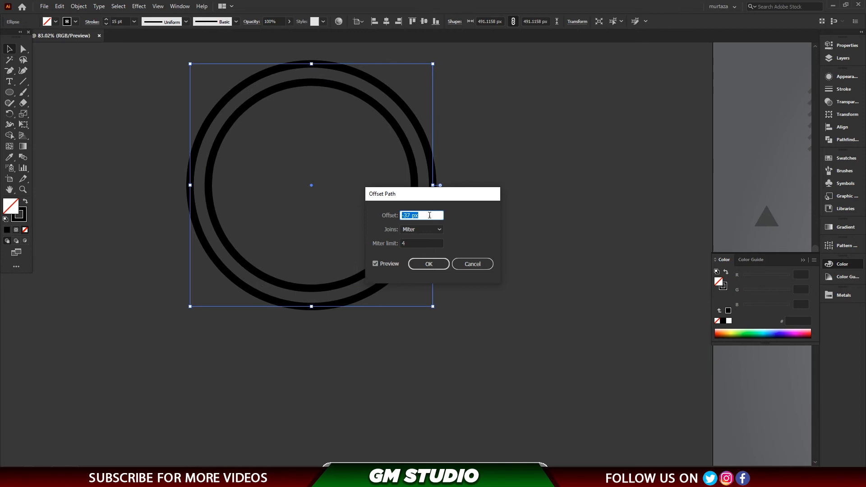
click(429, 264)
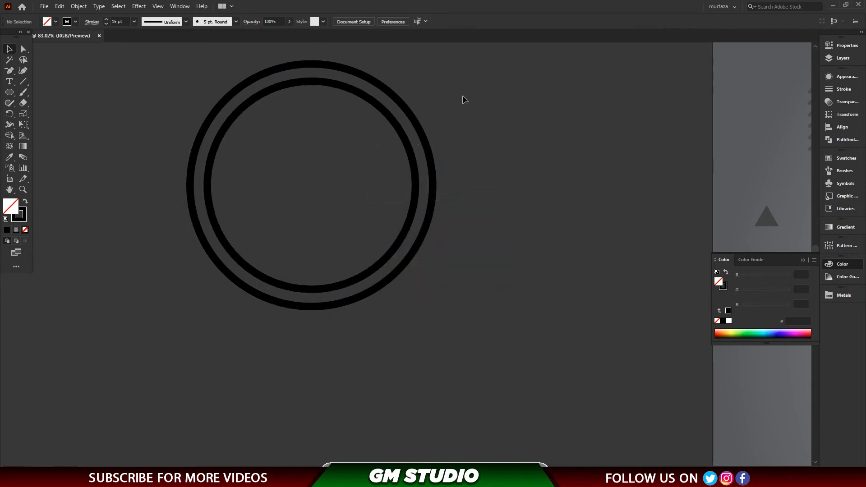
Expand the strokes of both concentric rings into filled shapes.
drag(473, 85, 131, 292)
click(78, 6)
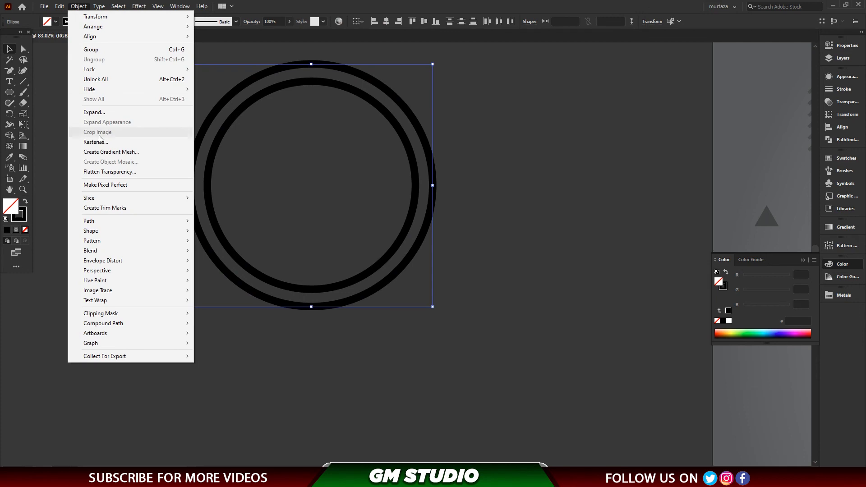
click(90, 113)
click(406, 293)
Cover the rings' lower half with a rectangle about 735 px wide and remove that area with Shape Builder.
drag(9, 92, 45, 92)
drag(125, 182, 488, 328)
click(9, 49)
drag(184, 83, 474, 275)
click(9, 135)
alt+click(271, 208)
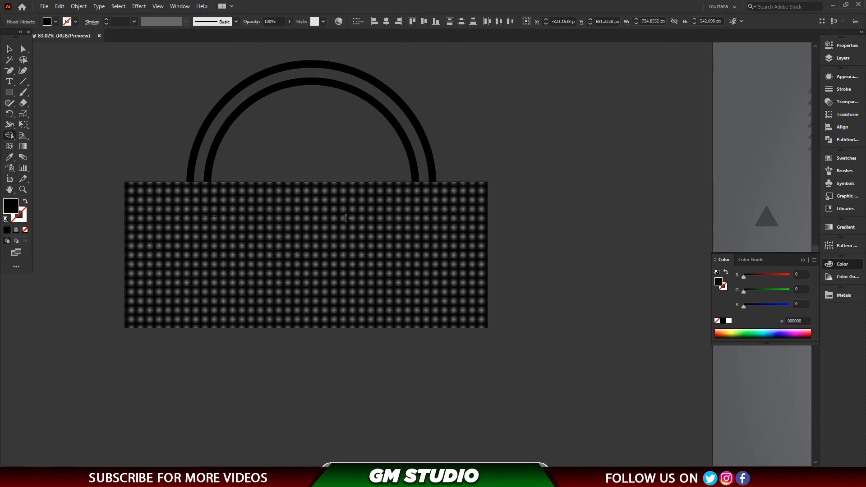
alt+click(444, 241)
Move both half rings onto the artboard at its lower edge, beside the "50% OFF" badge.
key(v)
drag(147, 92, 458, 205)
key(ctrl+0)
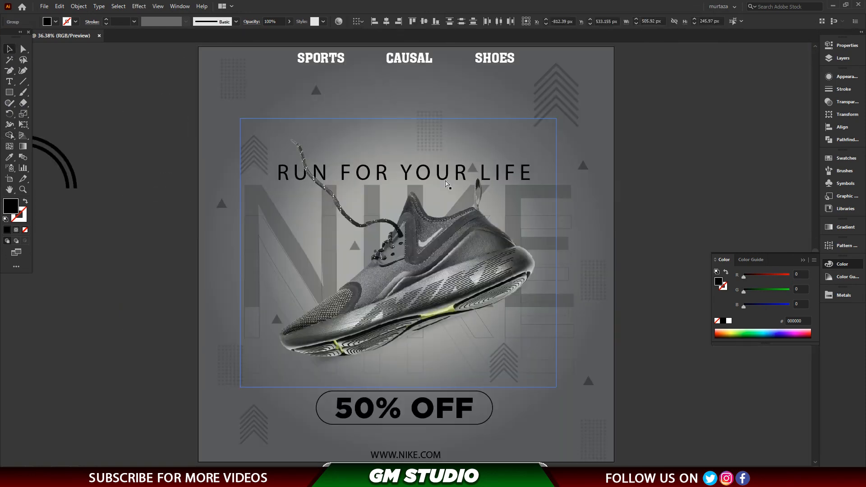
drag(75, 181, 574, 422)
key(ctrl+z)
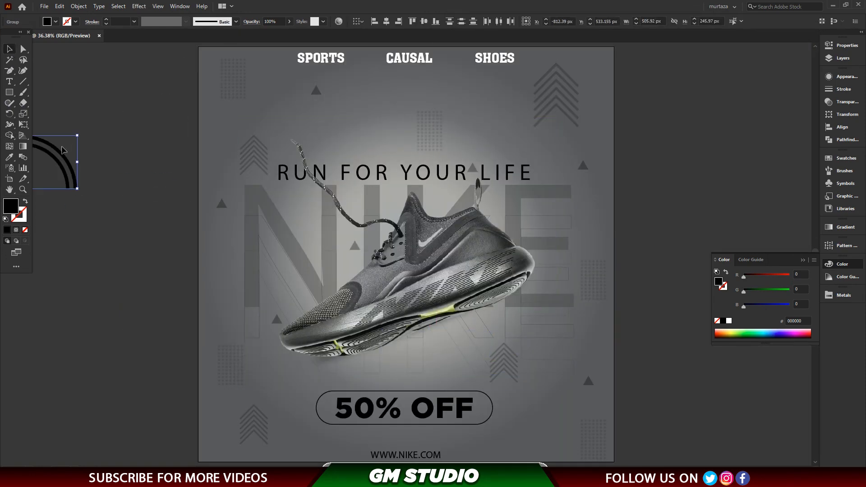
drag(474, 356, 567, 433)
scroll(552, 460, up, 6)
Group the two half rings beside the "50% OFF" badge into one object.
drag(699, 150, 532, 184)
key(ctrl+z)
click(635, 357)
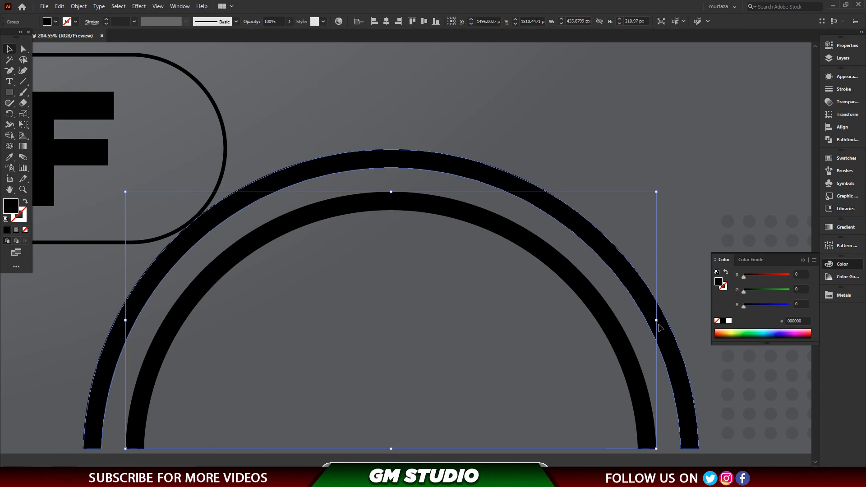
shift+click(671, 336)
key(ctrl+g)
Scale the grouped half rings to about 357 px wide on the artboard's lower edge and set their opacity to 40%.
drag(699, 150, 524, 245)
drag(409, 280, 534, 287)
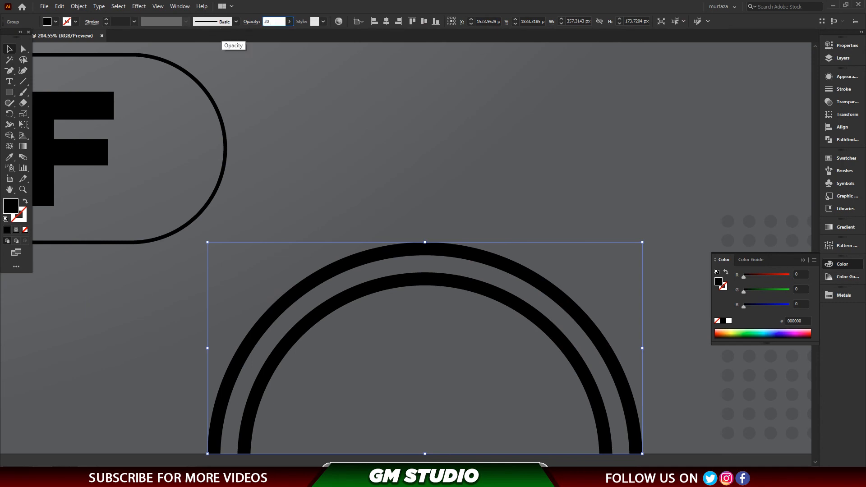
key(Return)
key(ctrl+0)
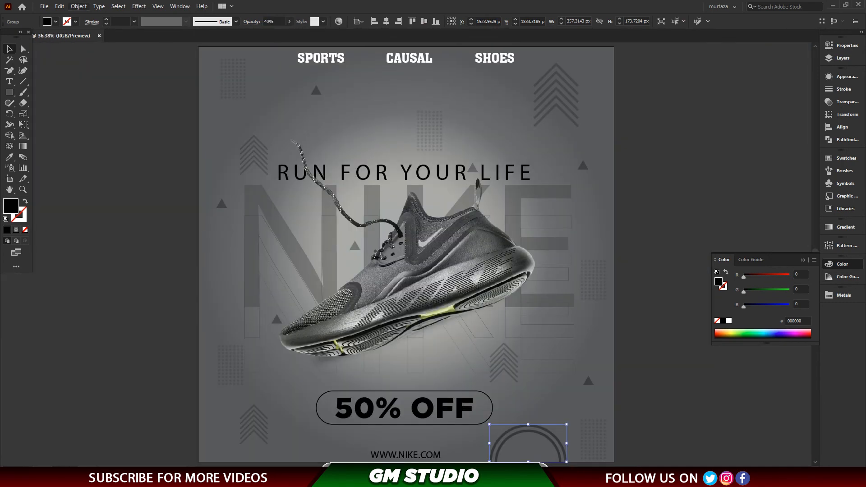
Copy the half rings onto the poster's upper left edge and remove the part outside the artboard with Shape Builder.
drag(556, 438, 214, 122)
click(202, 99)
click(214, 105)
drag(147, 87, 218, 142)
click(9, 135)
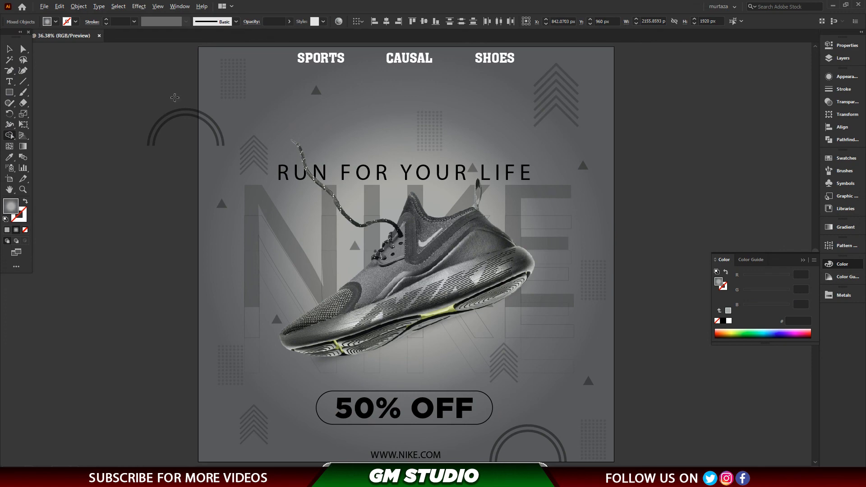
drag(186, 126, 187, 129)
key(v)
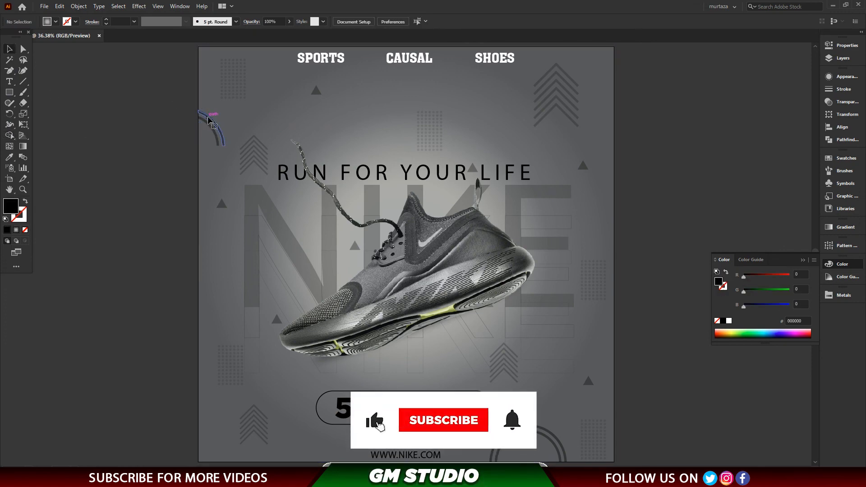
click(112, 195)
Copy the half rings over the poster's right edge, enlarge them to about 1113 px wide, and trim the overhang with Shape Builder.
click(559, 449)
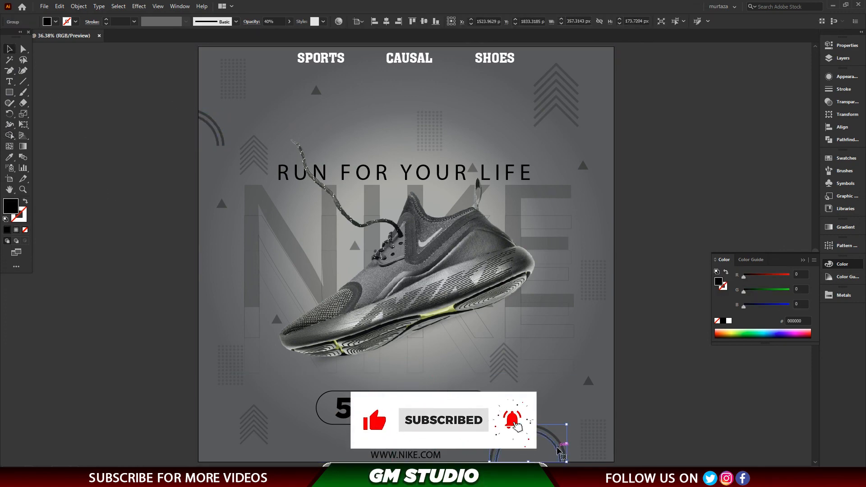
drag(559, 449, 799, 295)
drag(668, 151, 682, 155)
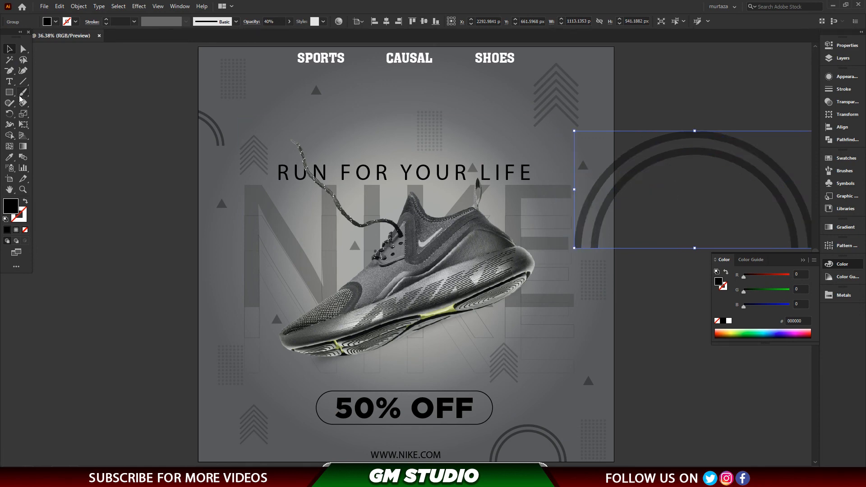
shift+click(594, 106)
click(10, 135)
drag(669, 99, 671, 190)
click(20, 52)
click(86, 131)
Copy the small half rings into the poster's lower left corner and trim the part beyond the artboard with Shape Builder.
key(ctrl+minus)
drag(537, 421, 242, 425)
key(ctrl+a)
key(shift+m)
click(218, 444)
key(v)
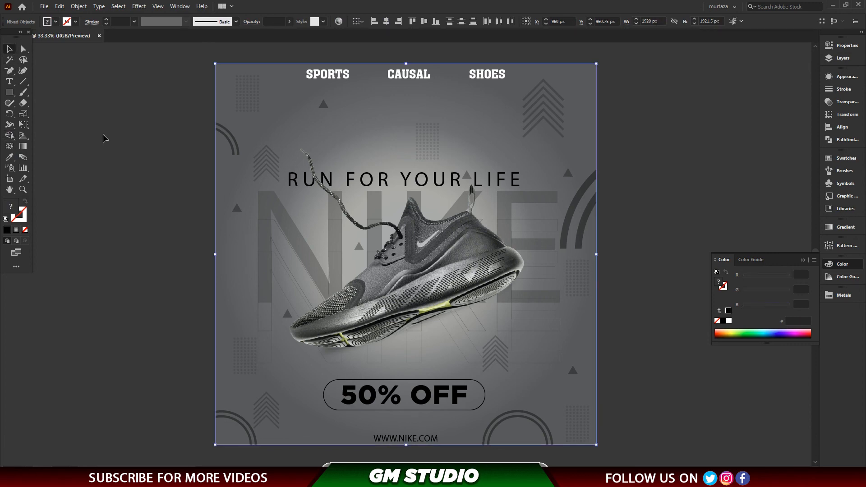
key(ctrl+shift+a)
key(ctrl+minus)
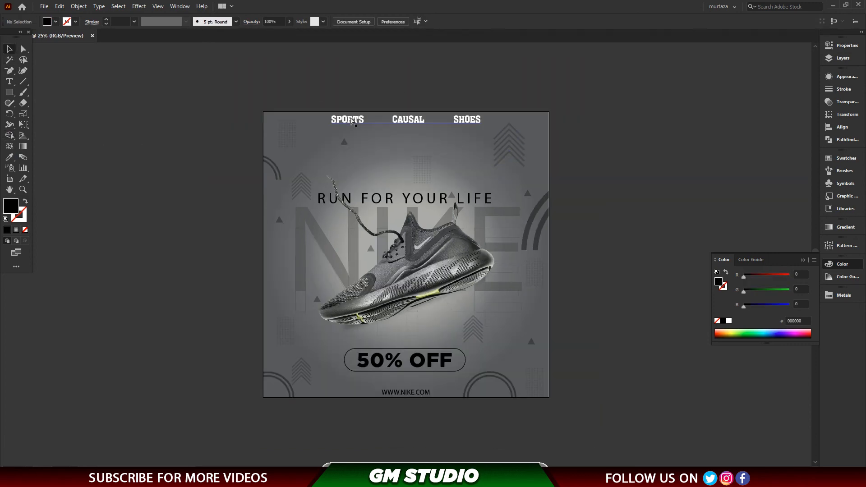